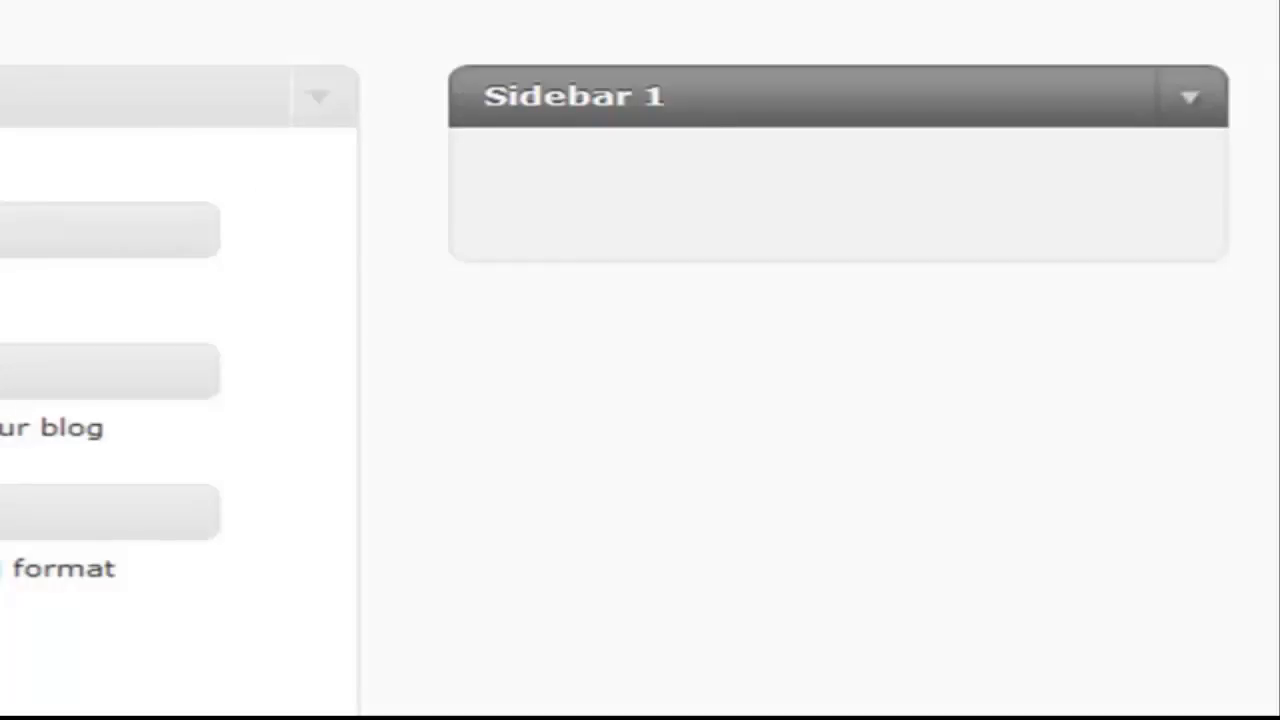
Step: Add the Archives widget to Sidebar 1, set it to display as a drop down, and save it
{"action": "left_click_drag", "start_coordinate": [110, 230], "coordinate": [937, 197]}
{"action": "left_click", "coordinate": [1156, 188]}
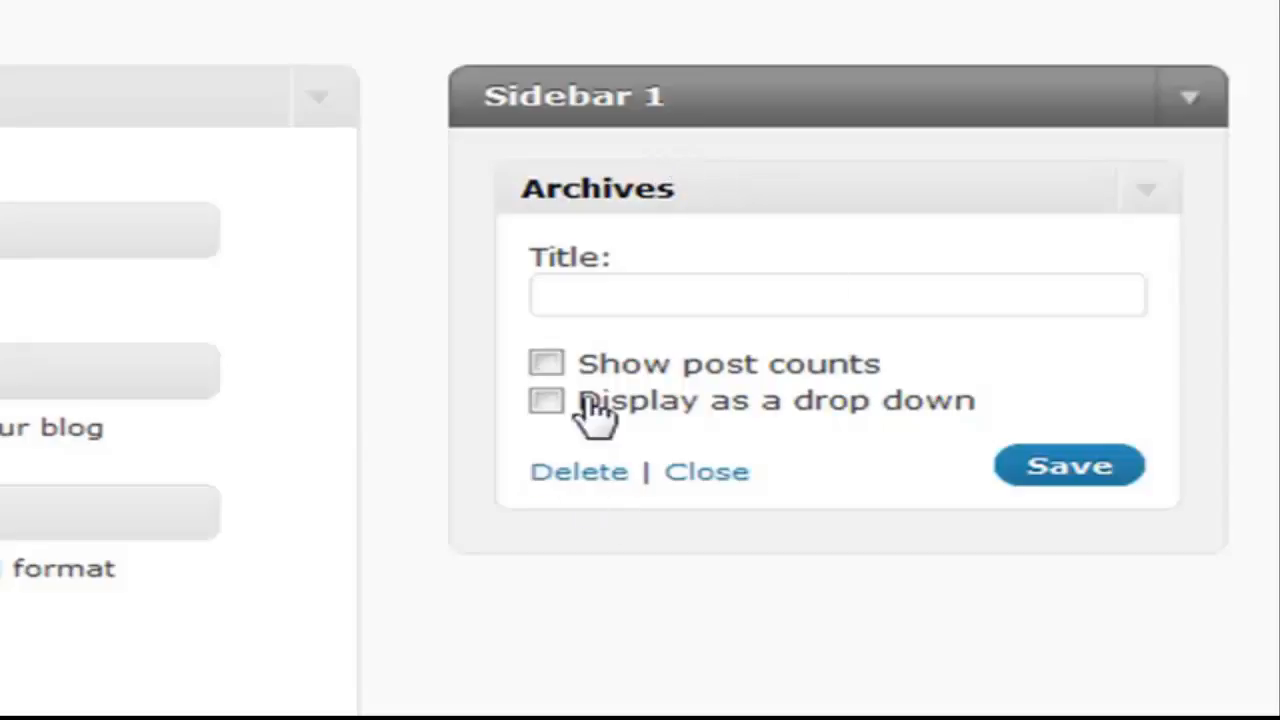
{"action": "left_click", "coordinate": [546, 372]}
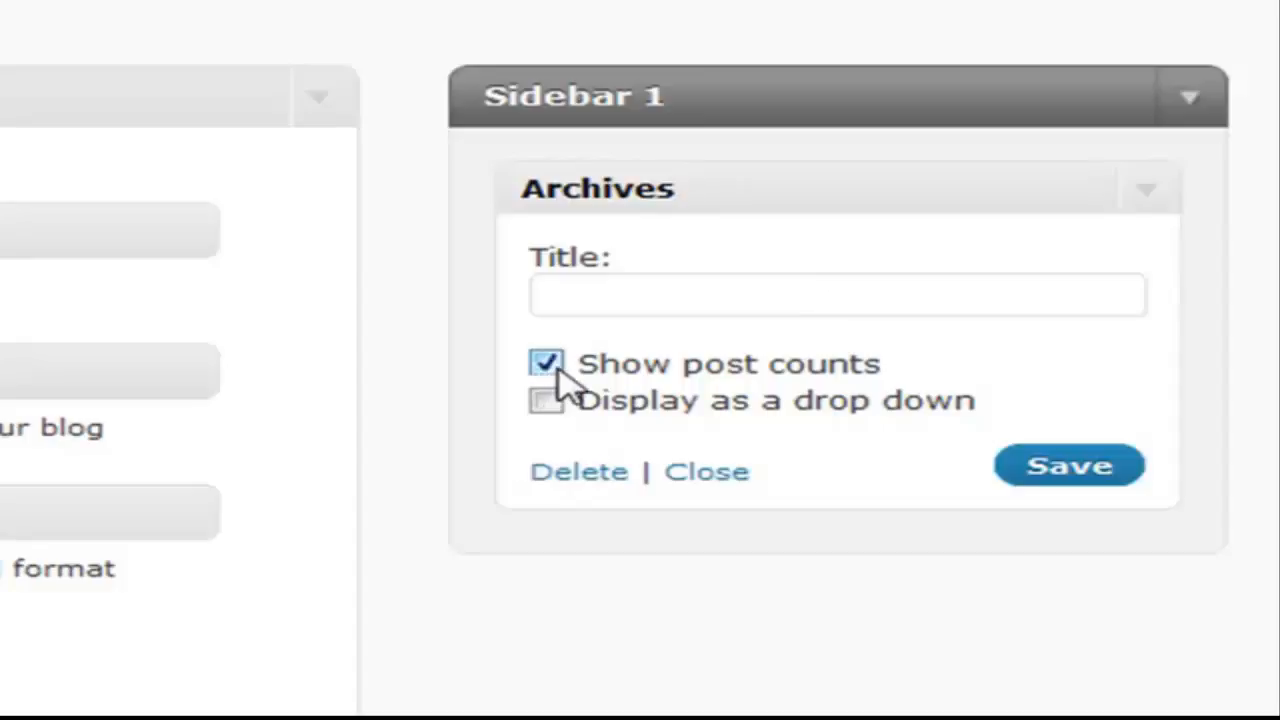
{"action": "left_click", "coordinate": [548, 366]}
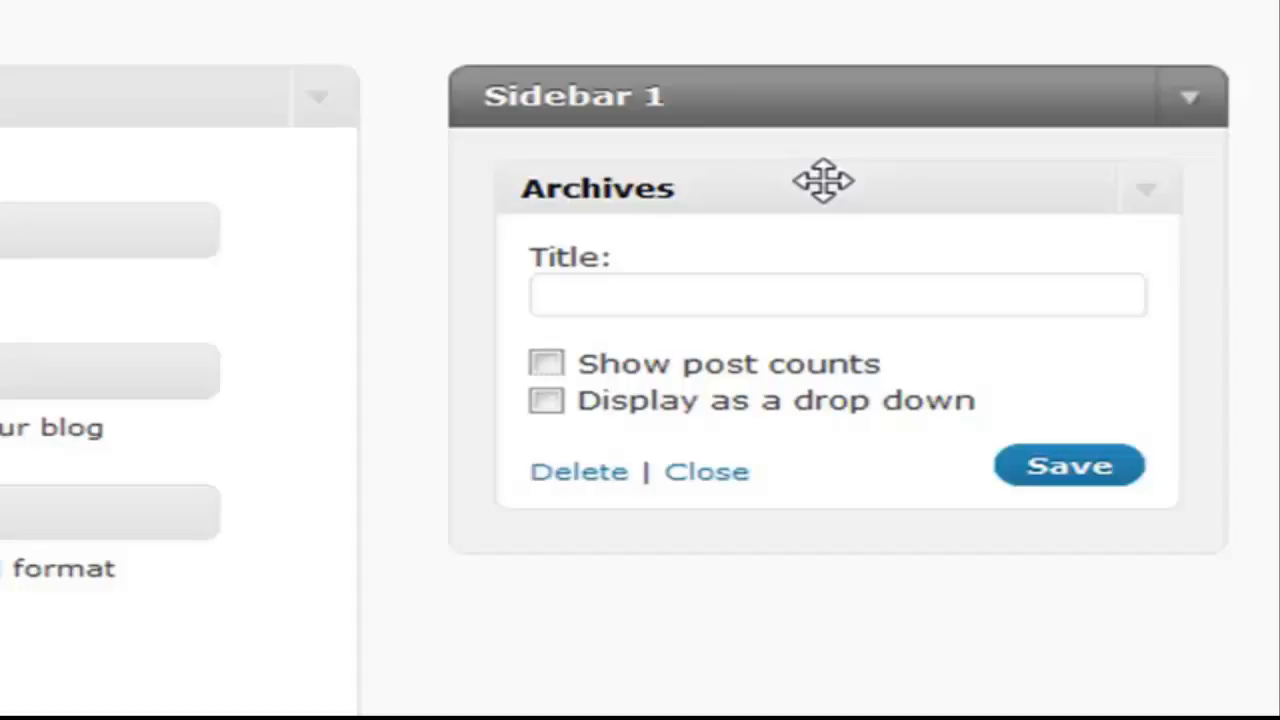
{"action": "left_click", "coordinate": [547, 408]}
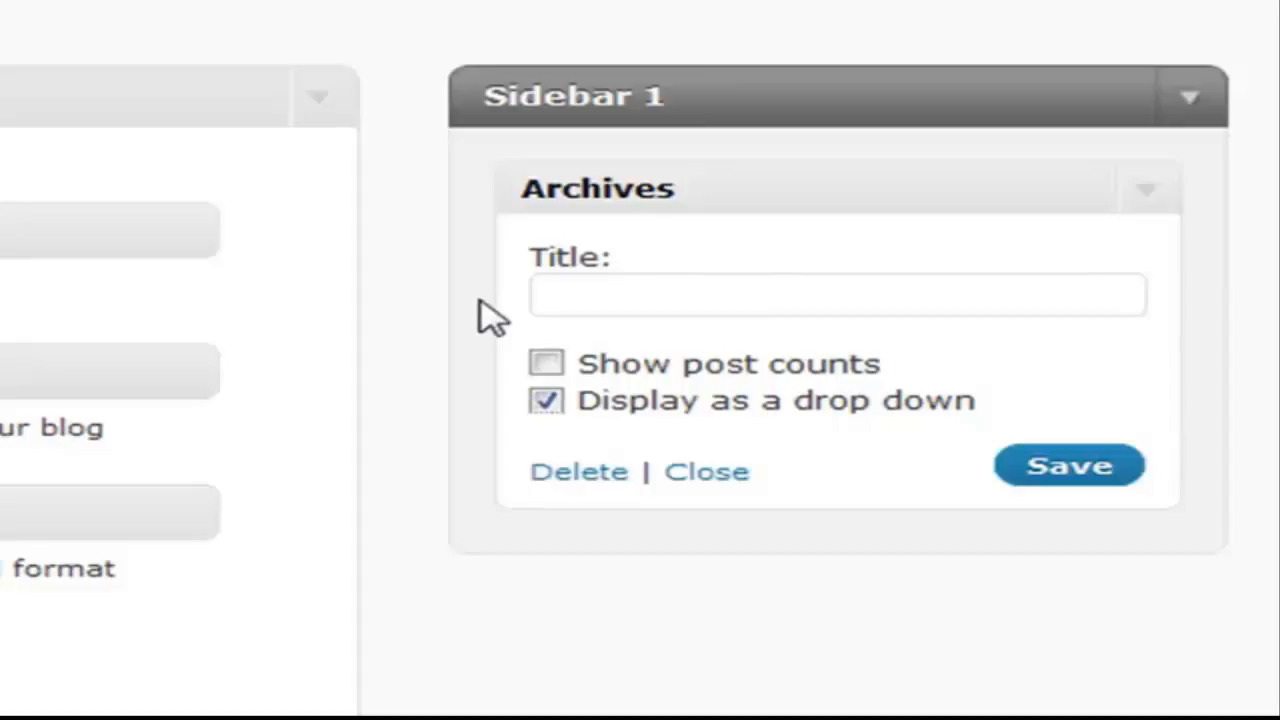
{"action": "left_click", "coordinate": [732, 291]}
{"action": "left_click", "coordinate": [1037, 478]}
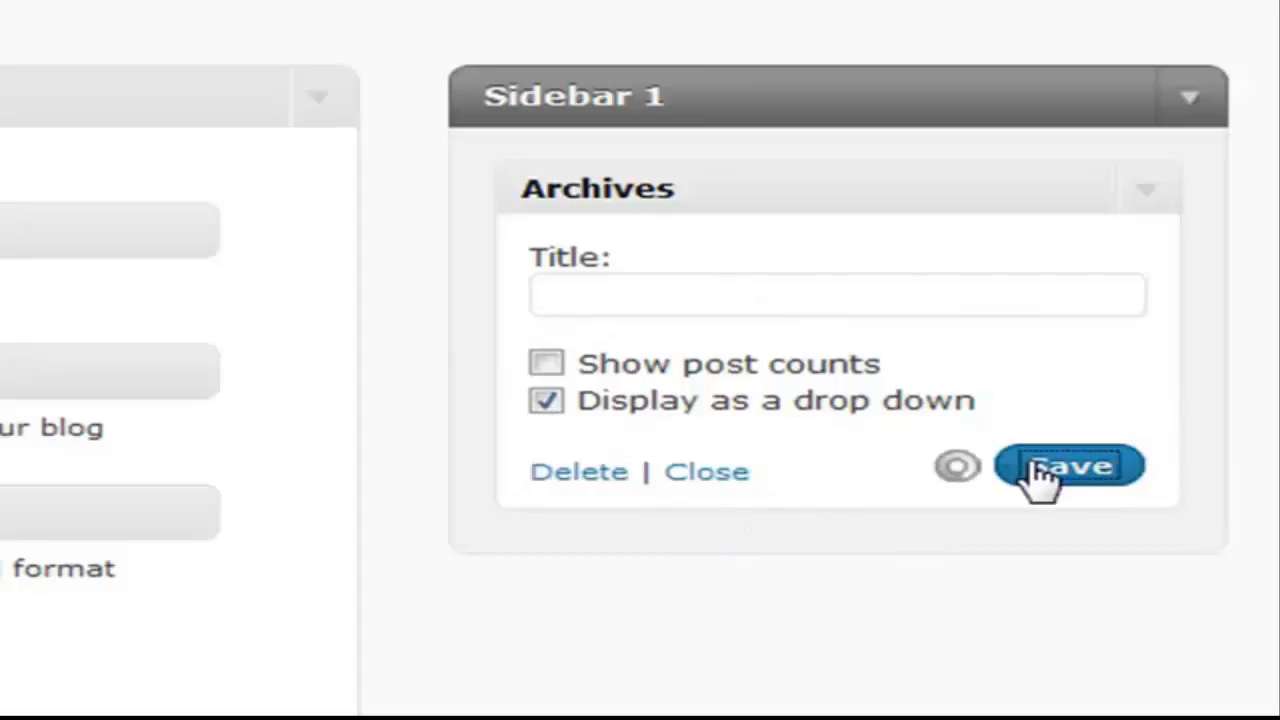
{"action": "left_click", "coordinate": [1160, 207]}
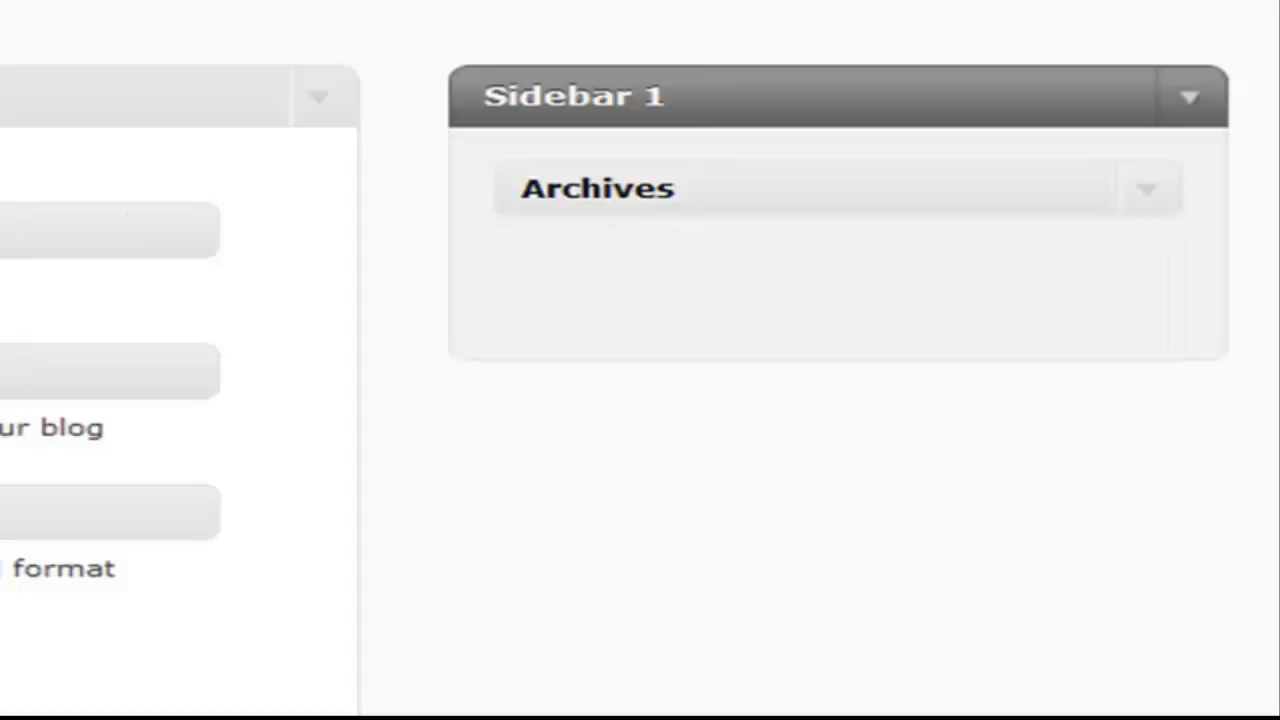
Step: Add the Calendar and Categories widgets to Sidebar 1 below Archives, with all Categories display options off
{"action": "left_click_drag", "start_coordinate": [110, 230], "coordinate": [836, 292]}
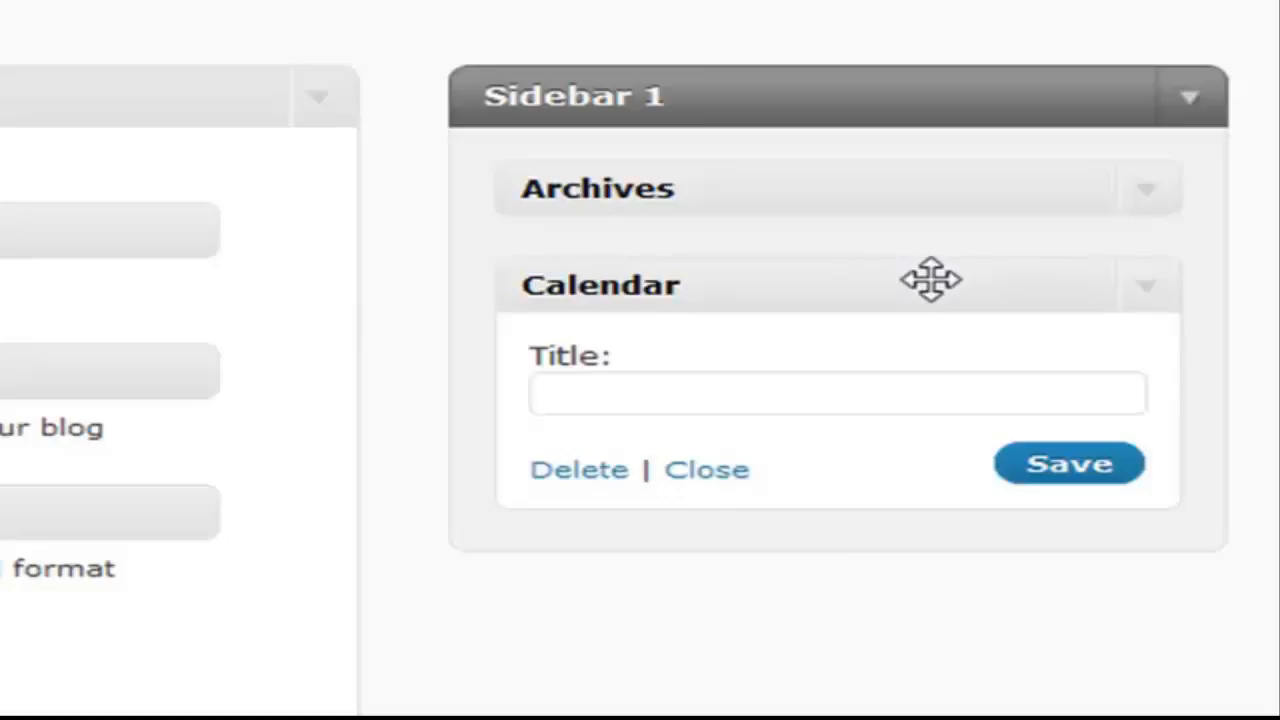
{"action": "left_click", "coordinate": [1145, 290]}
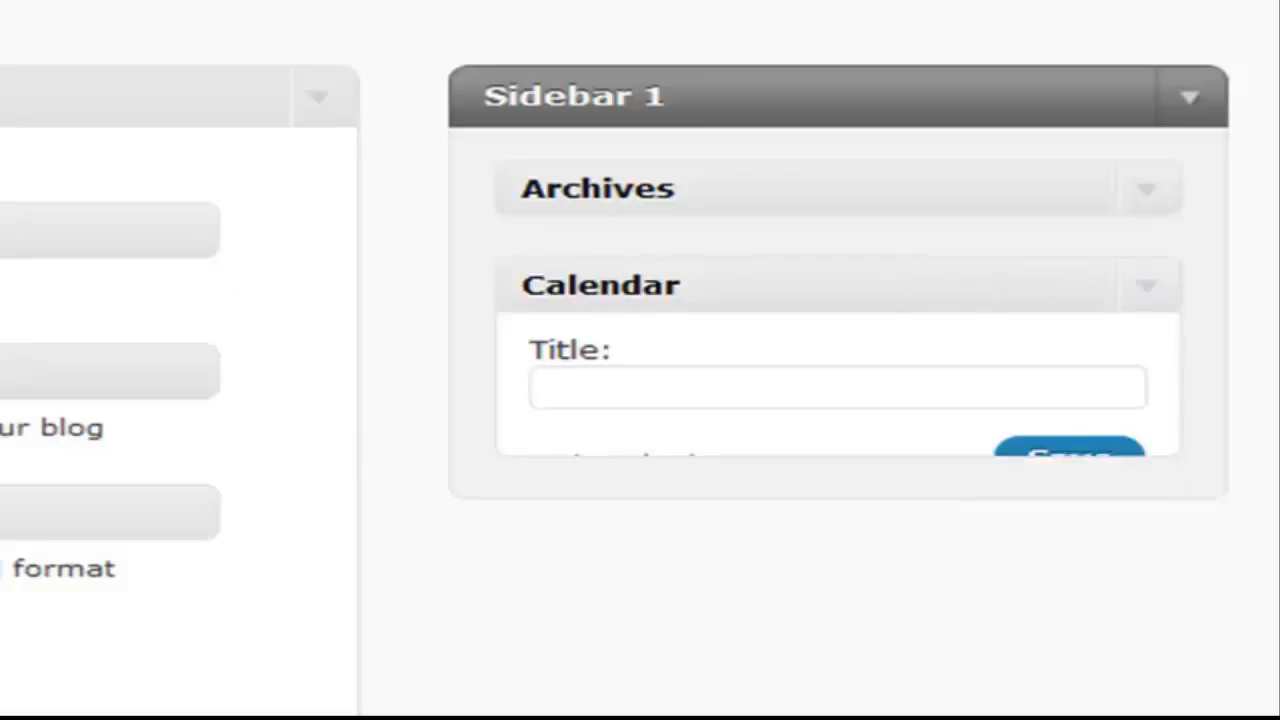
{"action": "left_click_drag", "start_coordinate": [85, 372], "coordinate": [1171, 420]}
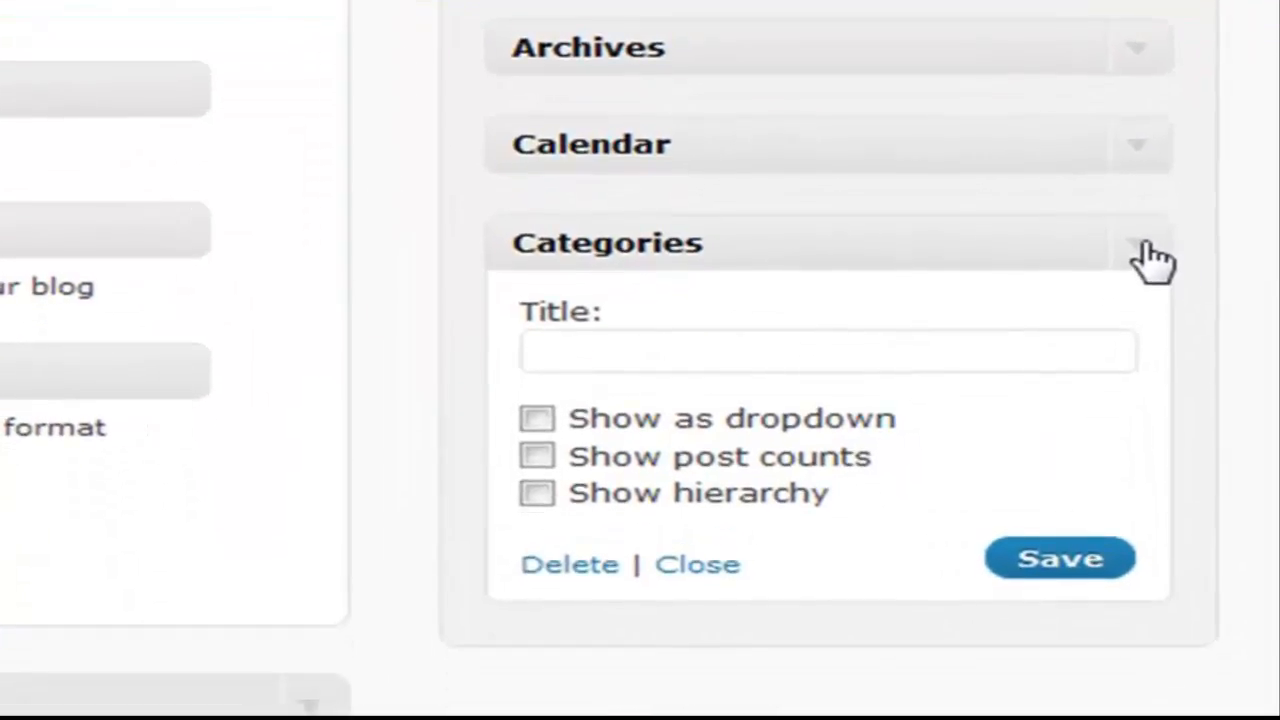
{"action": "left_click", "coordinate": [539, 492]}
{"action": "left_click", "coordinate": [539, 493]}
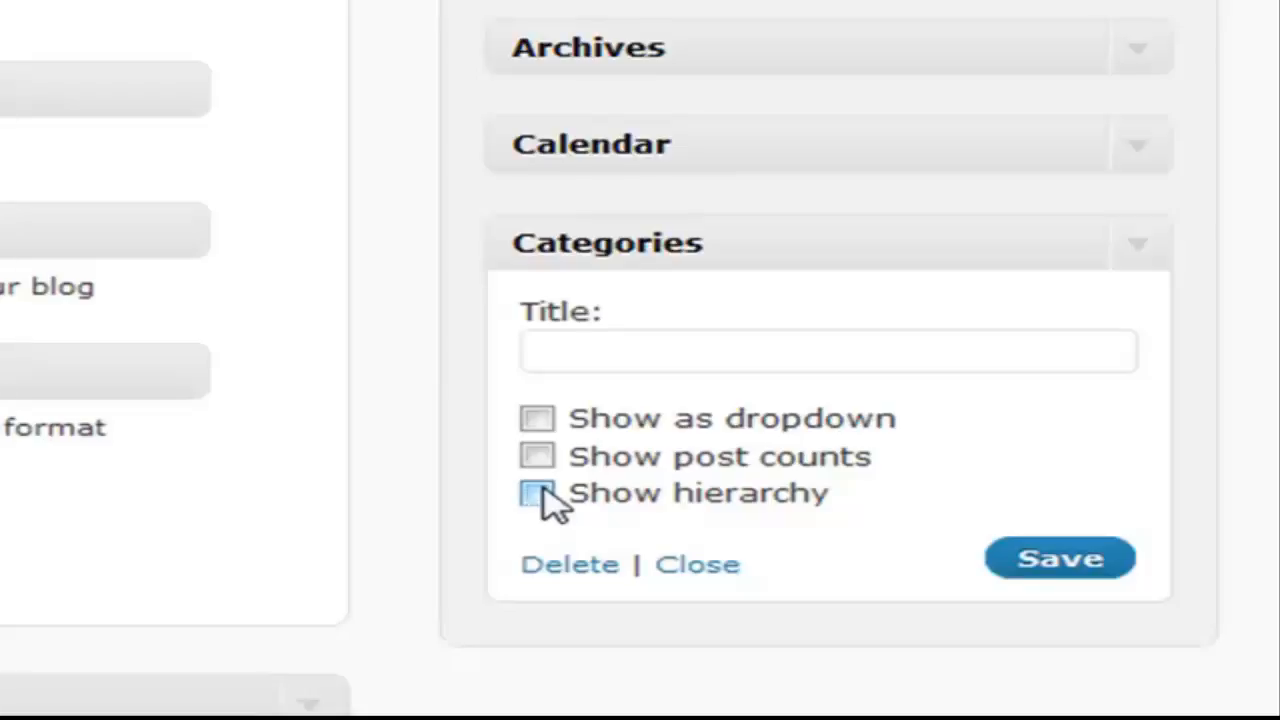
{"action": "left_click", "coordinate": [1140, 250]}
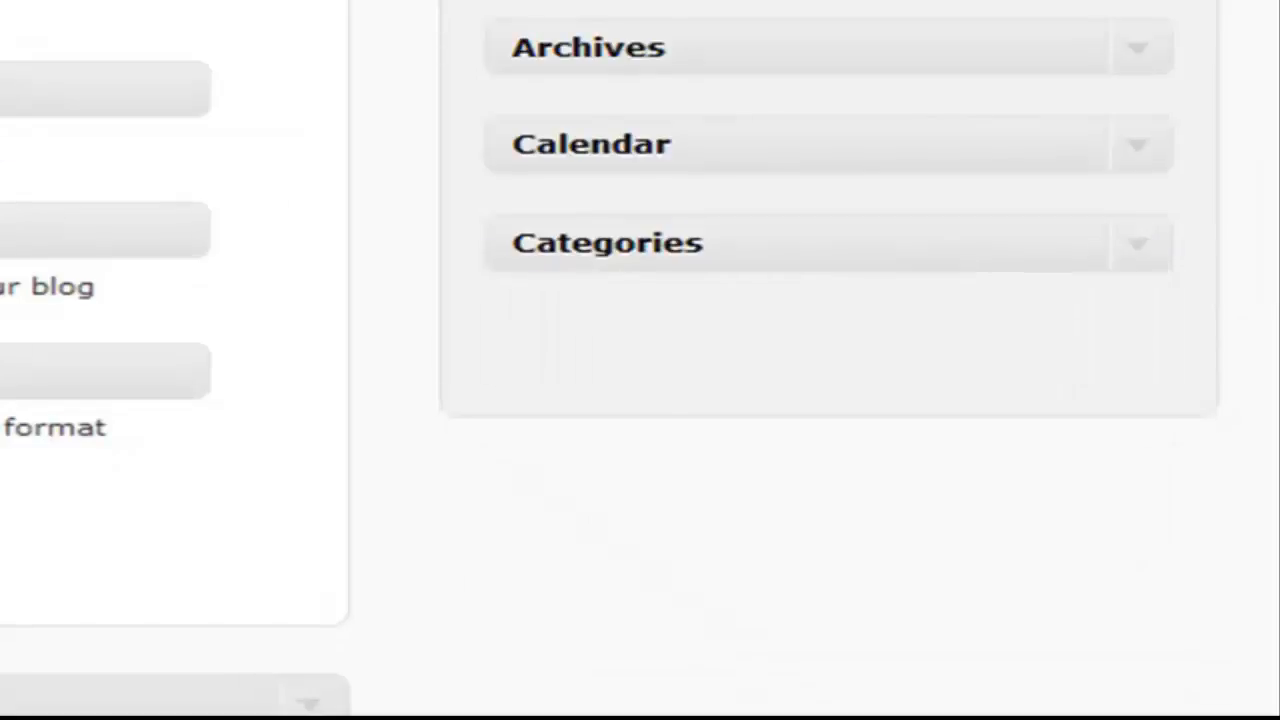
Step: Add the Links widget below Categories, set it to show the Blogroll links, and save it
{"action": "left_click_drag", "start_coordinate": [20, 160], "coordinate": [825, 333]}
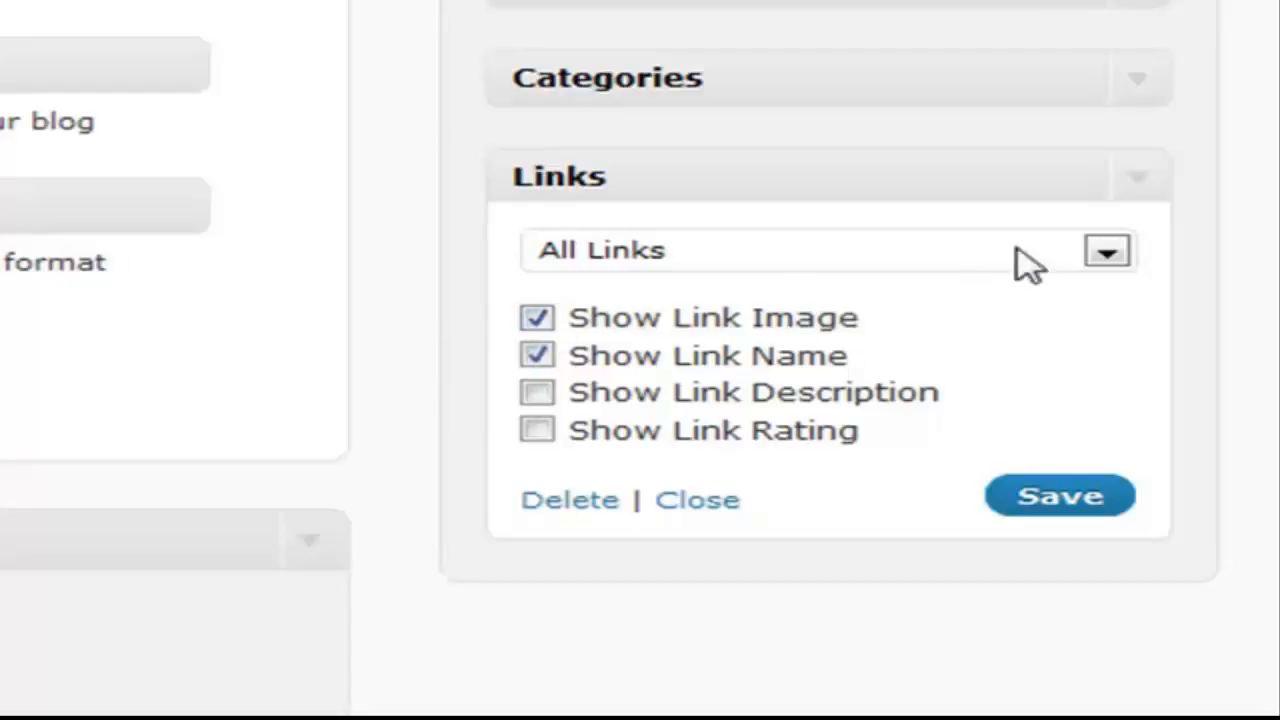
{"action": "left_click", "coordinate": [1107, 254]}
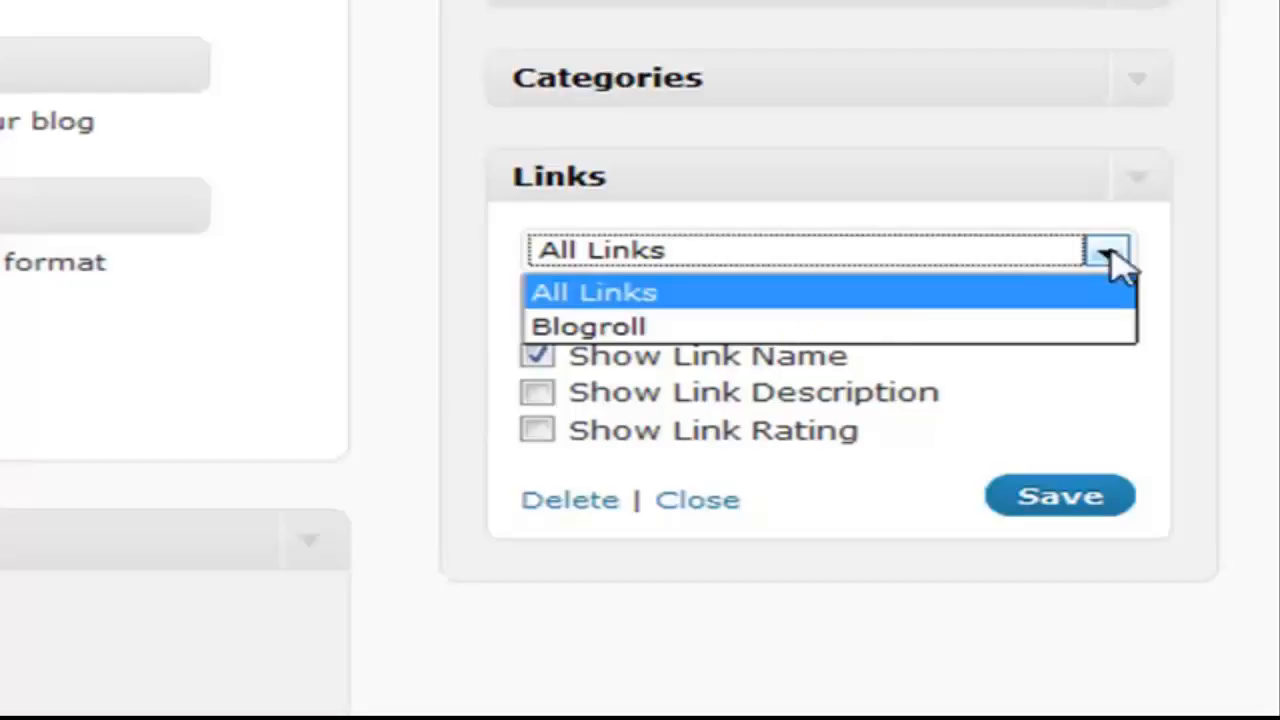
{"action": "left_click", "coordinate": [849, 328]}
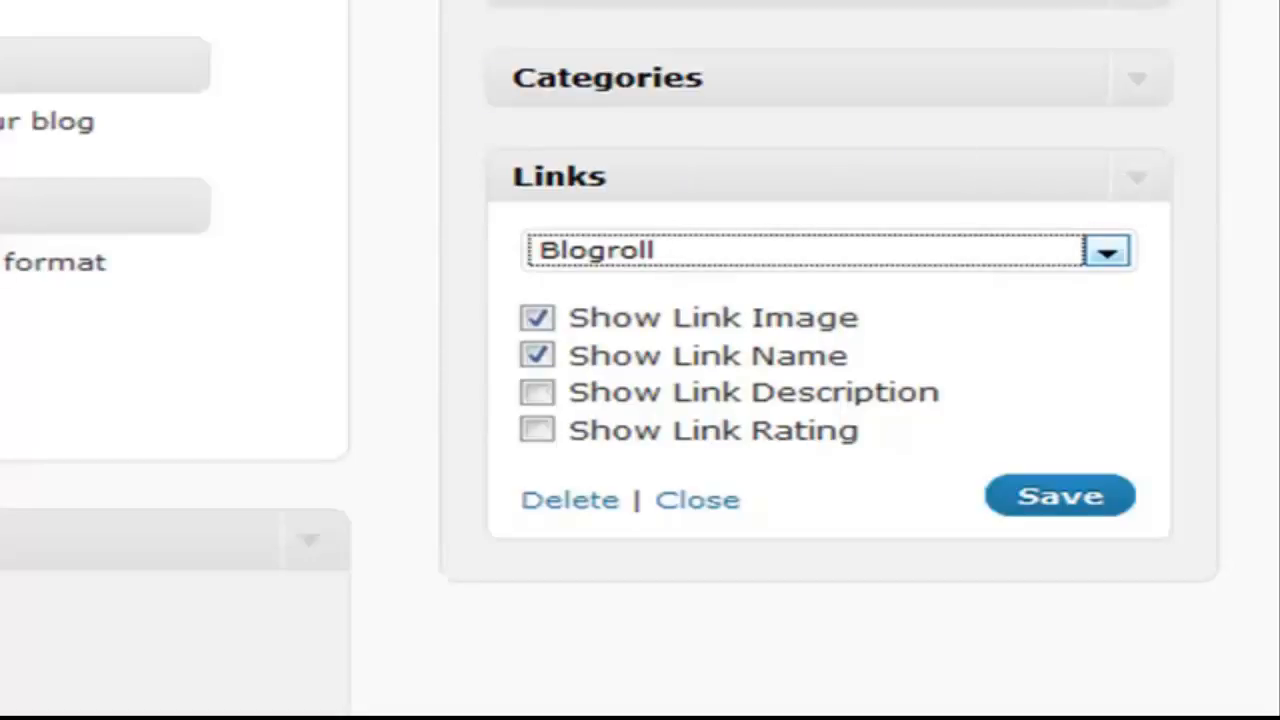
{"action": "left_click", "coordinate": [1045, 520]}
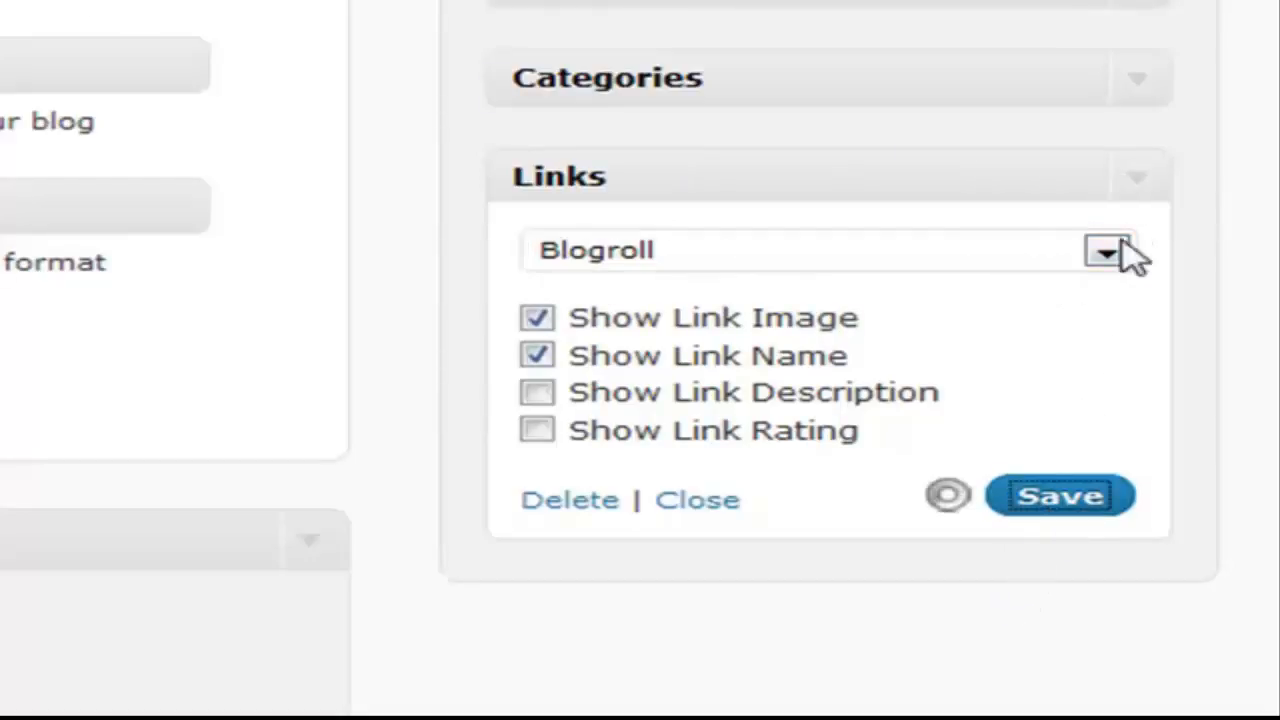
{"action": "left_click", "coordinate": [1137, 182]}
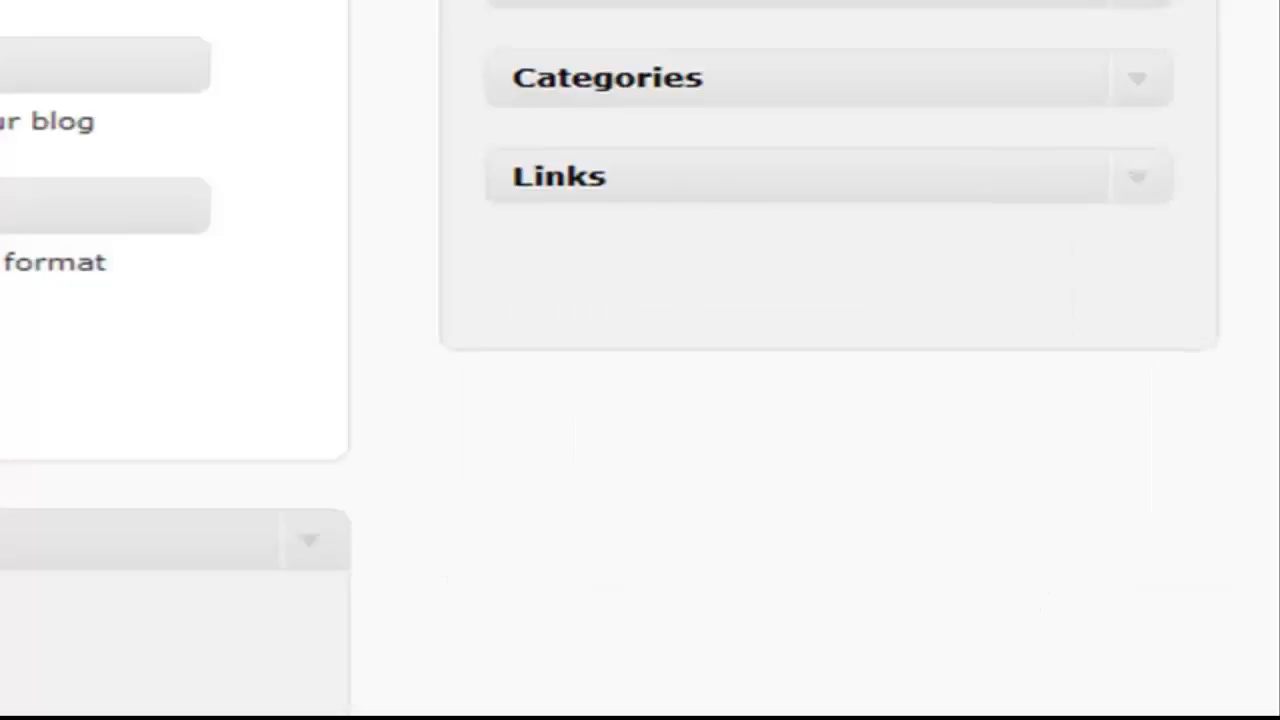
{"action": "left_click_drag", "start_coordinate": [60, 183], "coordinate": [940, 280]}
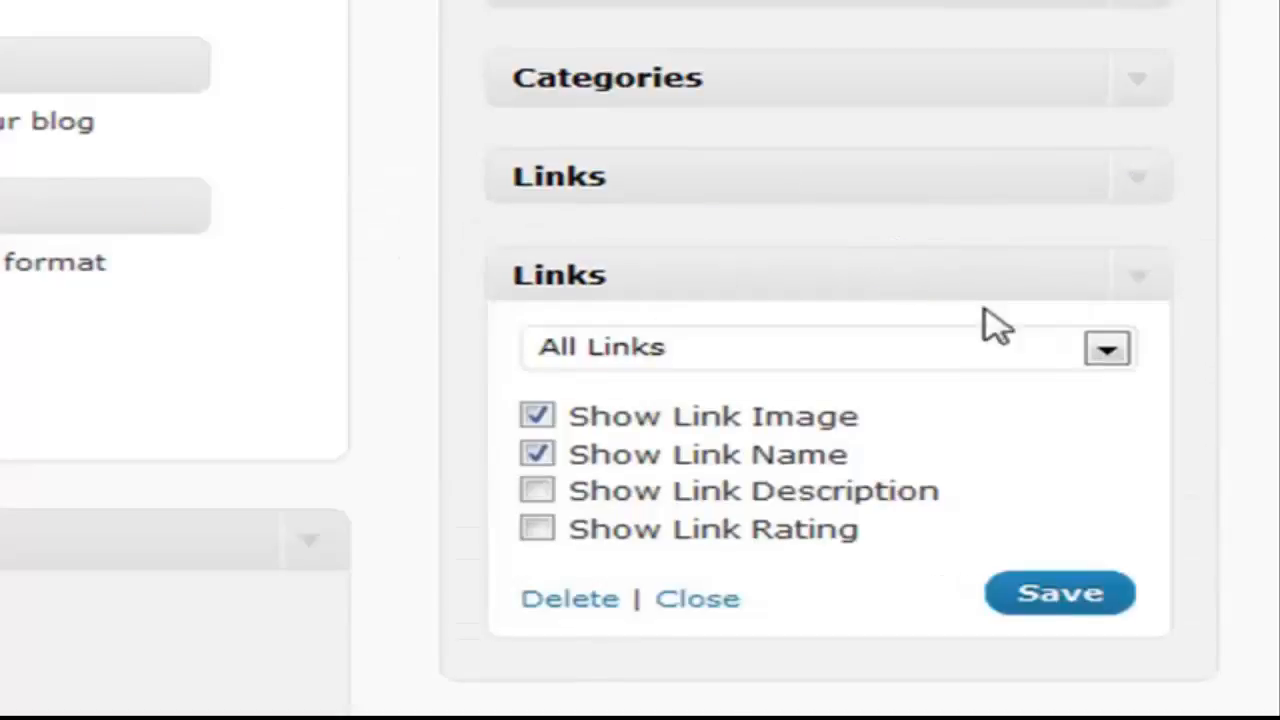
{"action": "left_click", "coordinate": [1142, 290]}
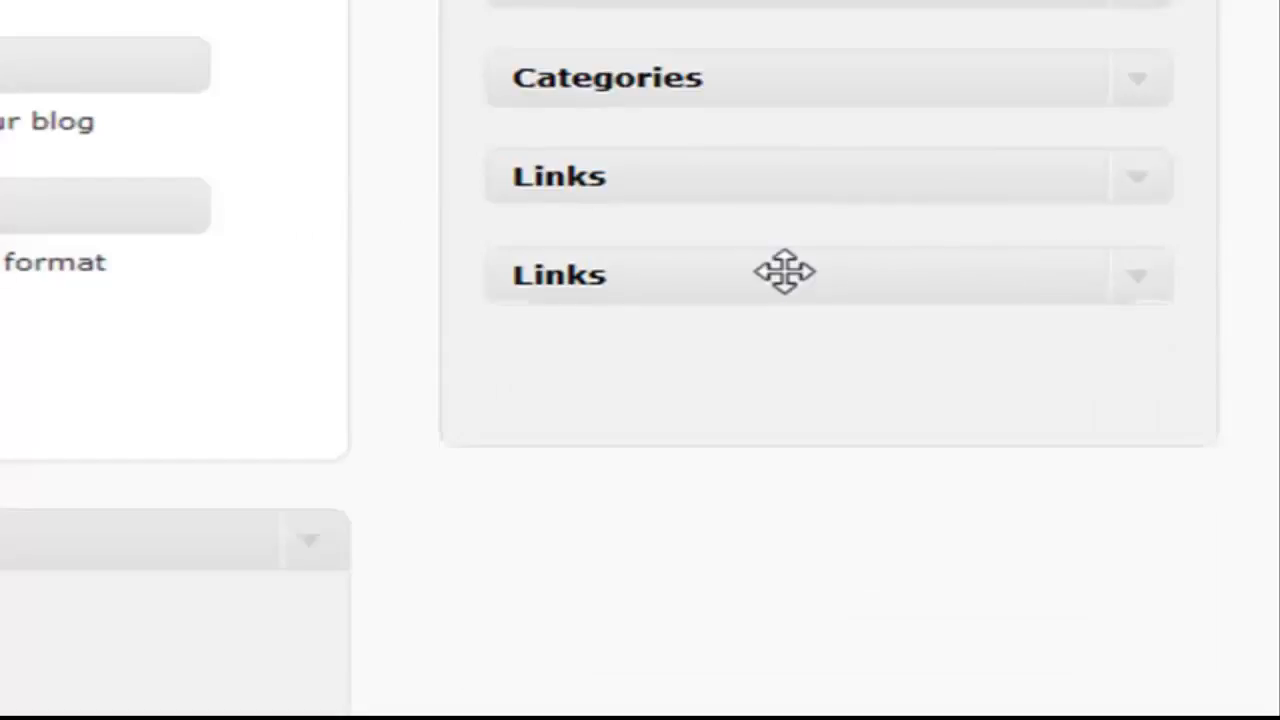
{"action": "left_click_drag", "start_coordinate": [794, 269], "coordinate": [0, 250]}
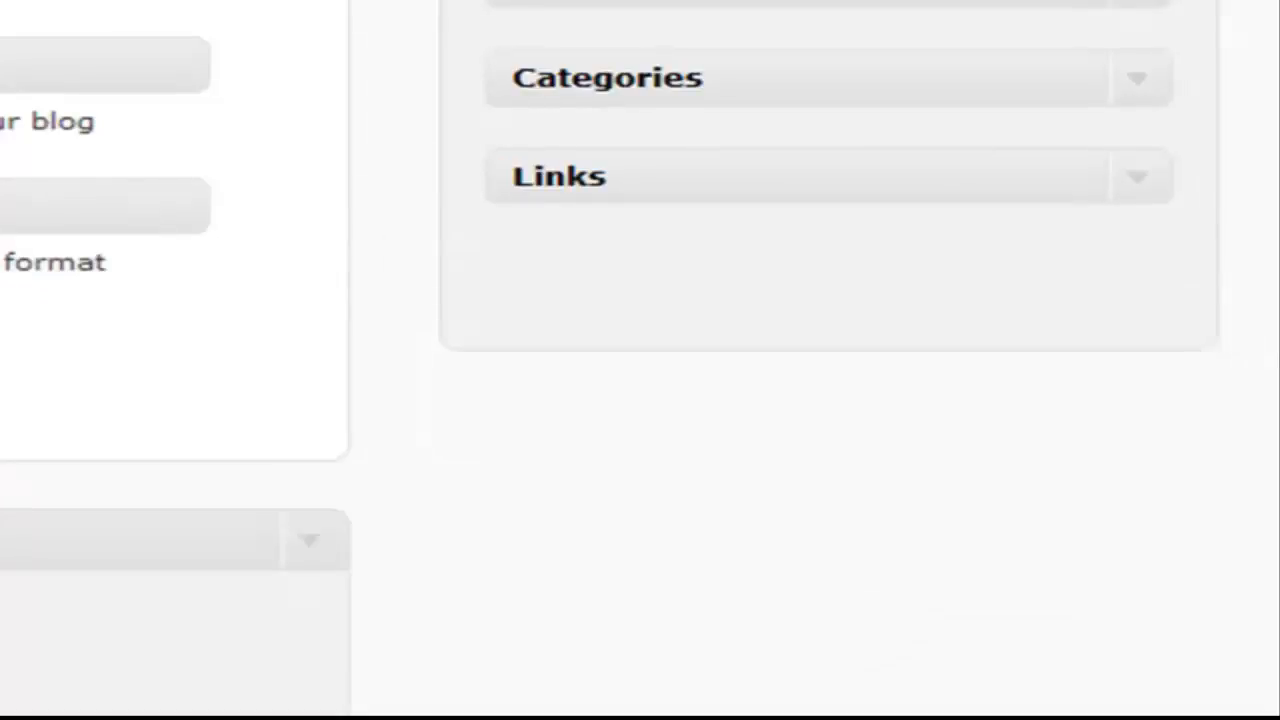
Step: Add the Meta widget to Sidebar 1 below Links with its title left blank
{"action": "left_click_drag", "start_coordinate": [0, 300], "coordinate": [754, 251]}
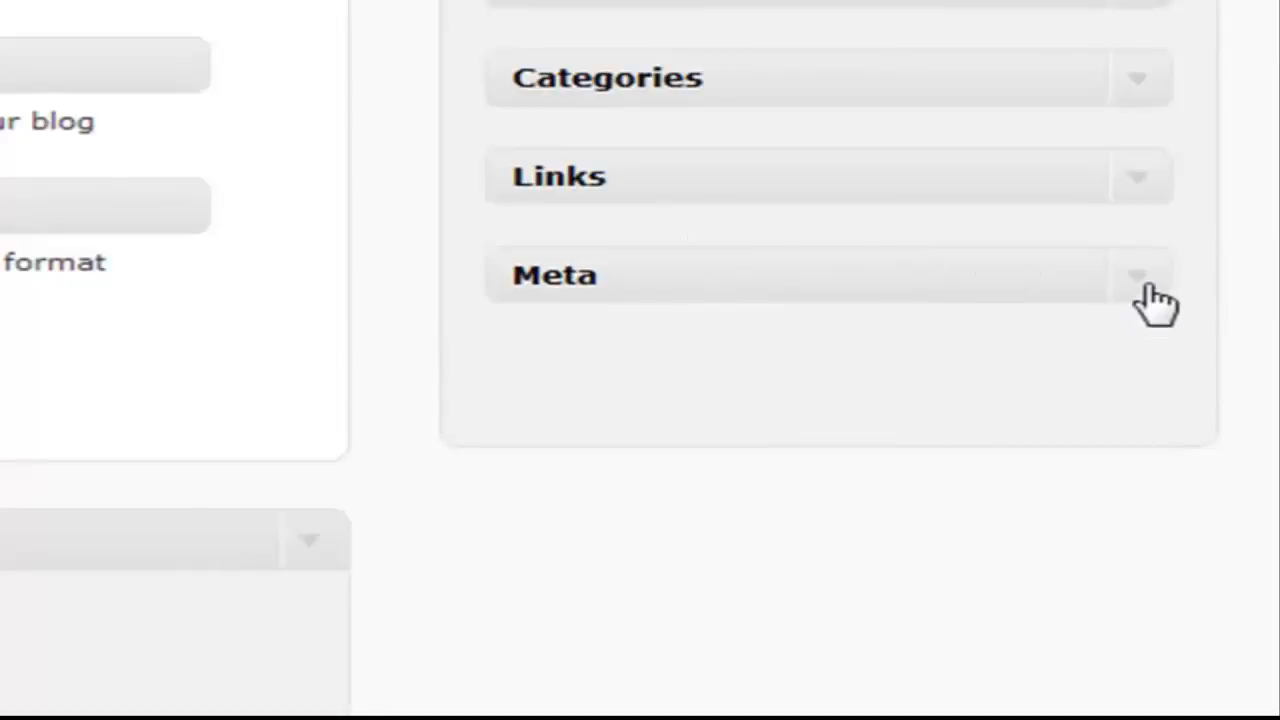
{"action": "left_click", "coordinate": [1147, 288]}
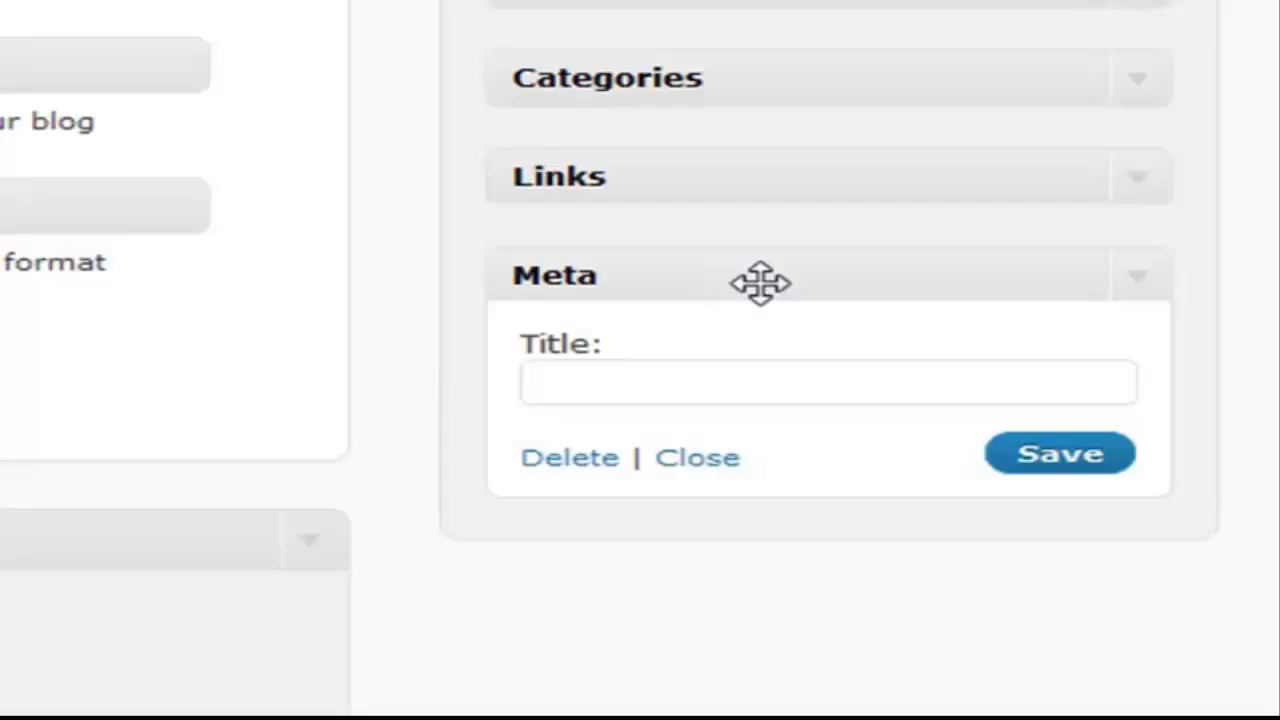
{"action": "left_click", "coordinate": [1138, 277]}
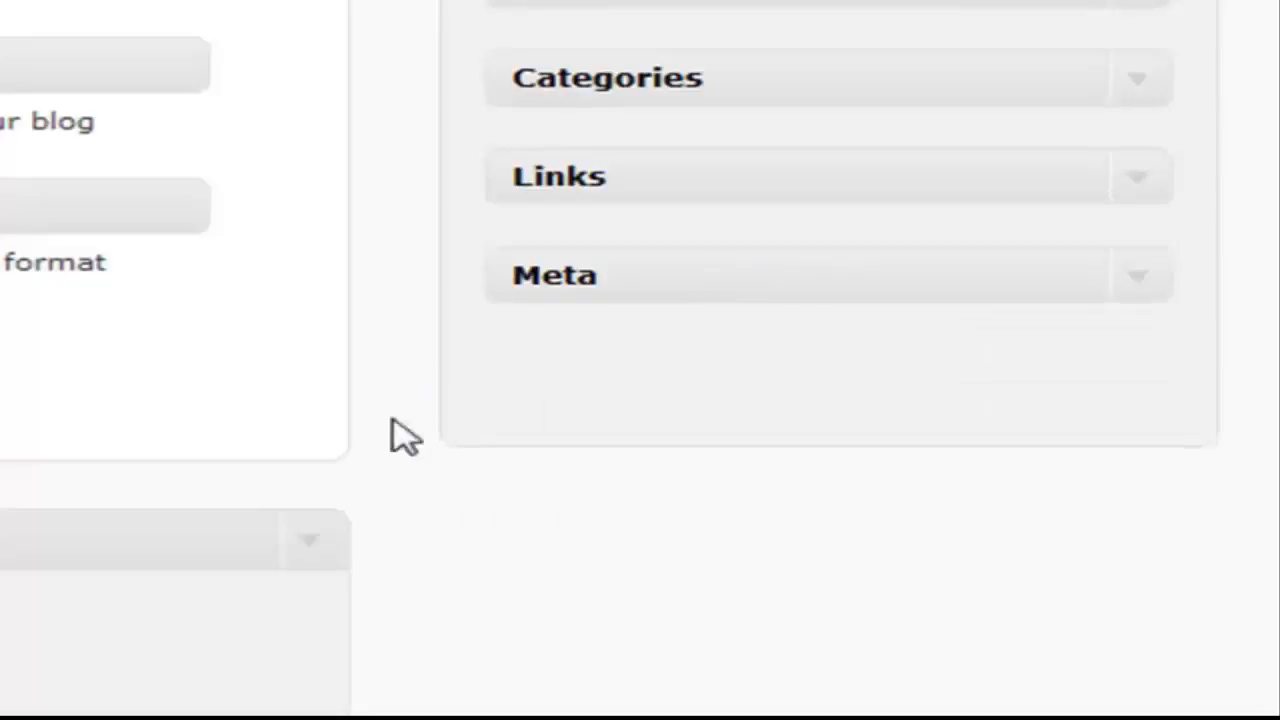
Step: Add the Pages widget below Meta, sorted by page title and with no page IDs excluded
{"action": "left_click_drag", "start_coordinate": [60, 330], "coordinate": [835, 377]}
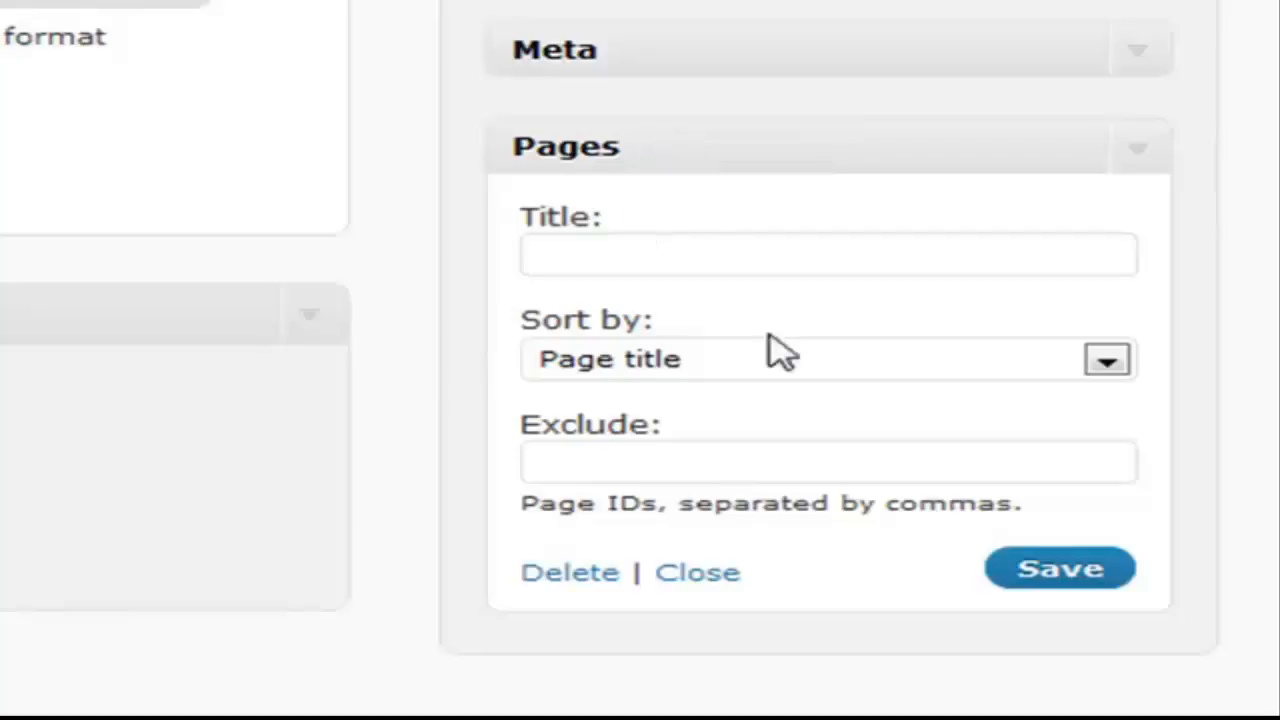
{"action": "left_click", "coordinate": [850, 356]}
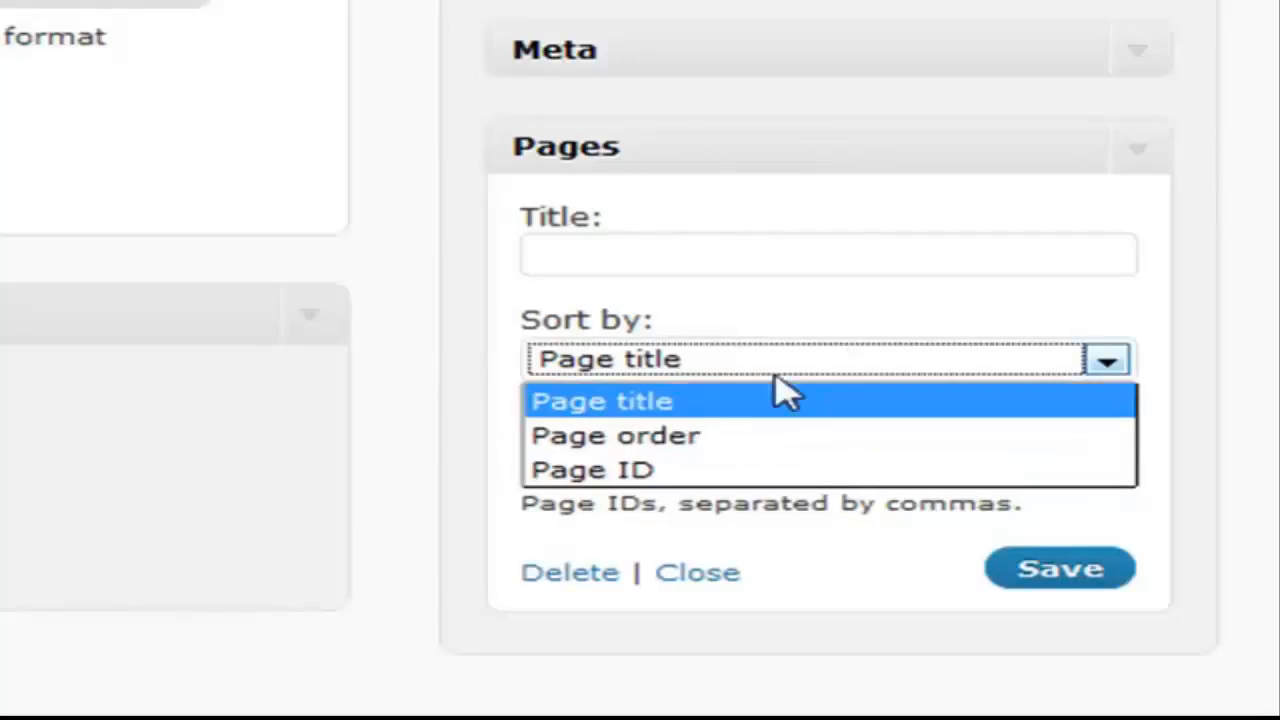
{"action": "left_click", "coordinate": [785, 316]}
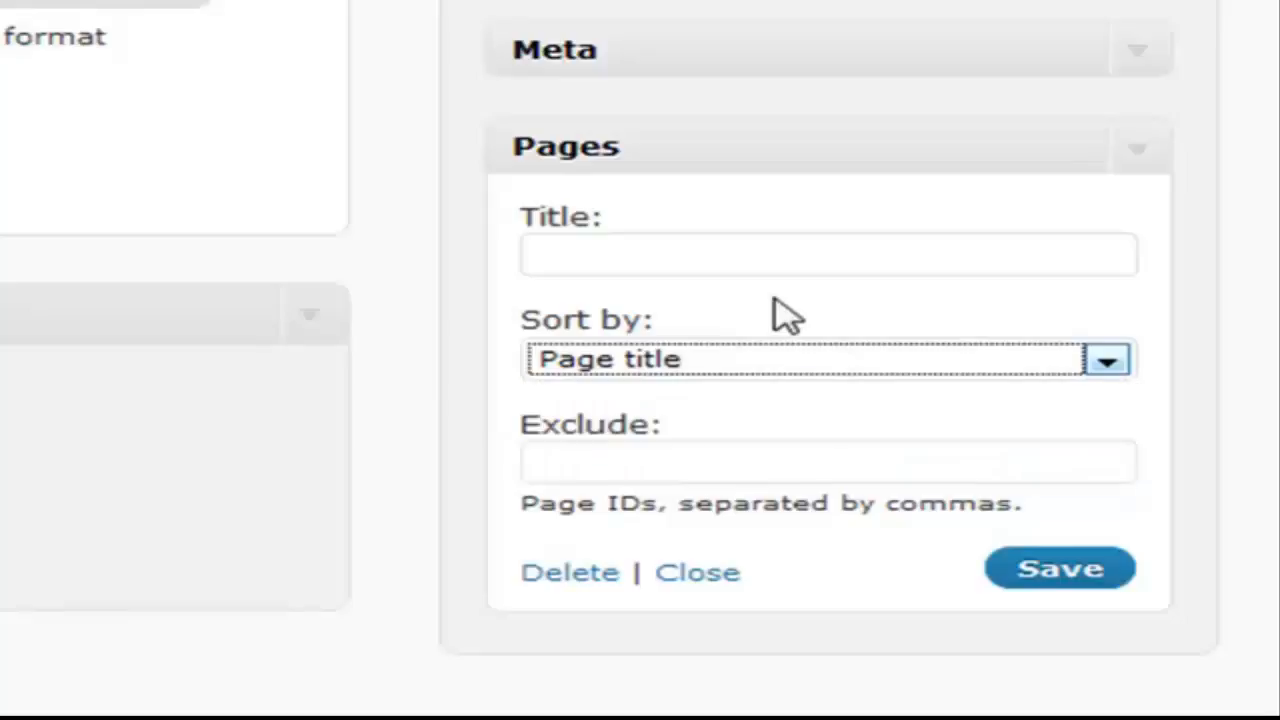
{"action": "left_click", "coordinate": [700, 462]}
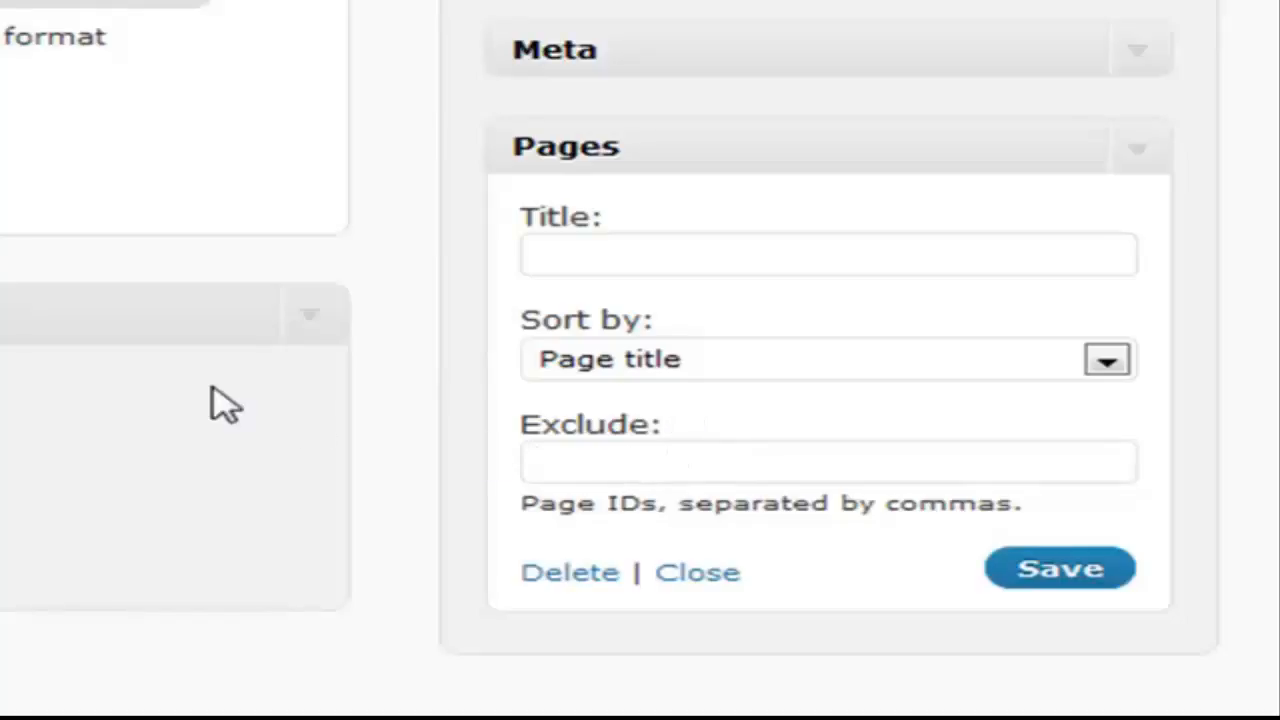
{"action": "type", "text": "3,10"}
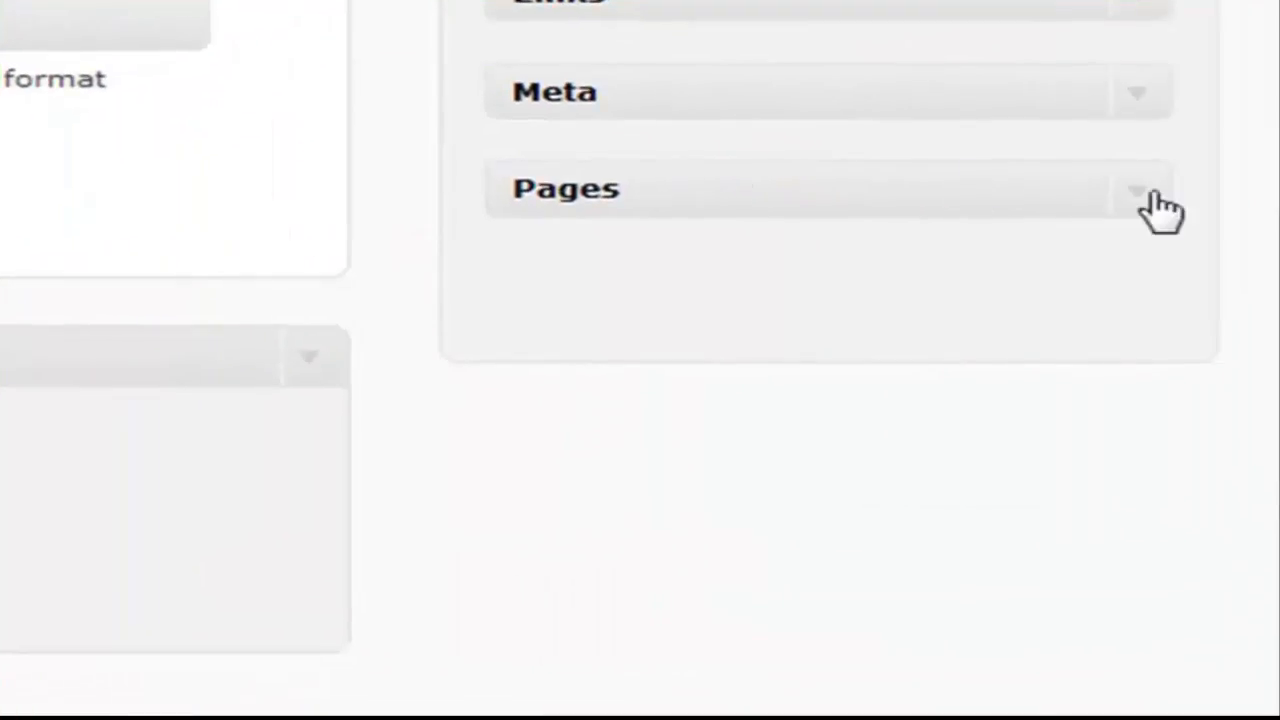
{"action": "left_click", "coordinate": [1158, 208]}
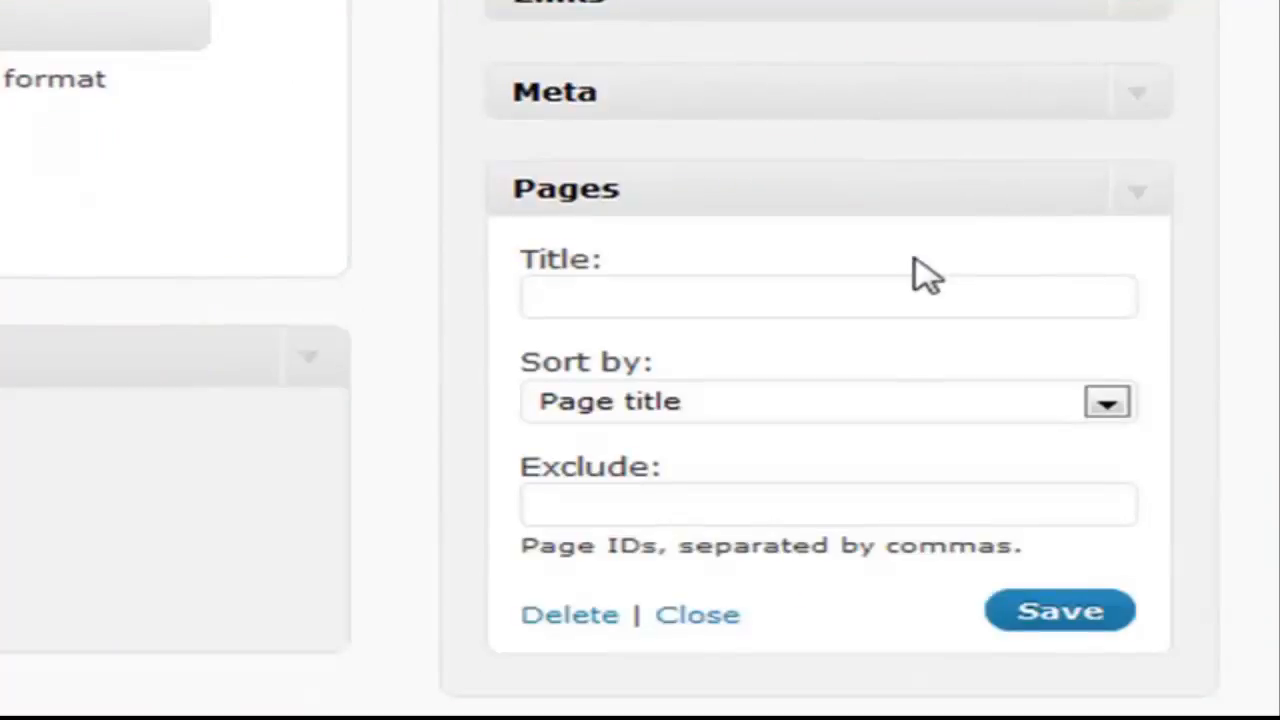
{"action": "left_click", "coordinate": [591, 507]}
{"action": "left_click", "coordinate": [1160, 206]}
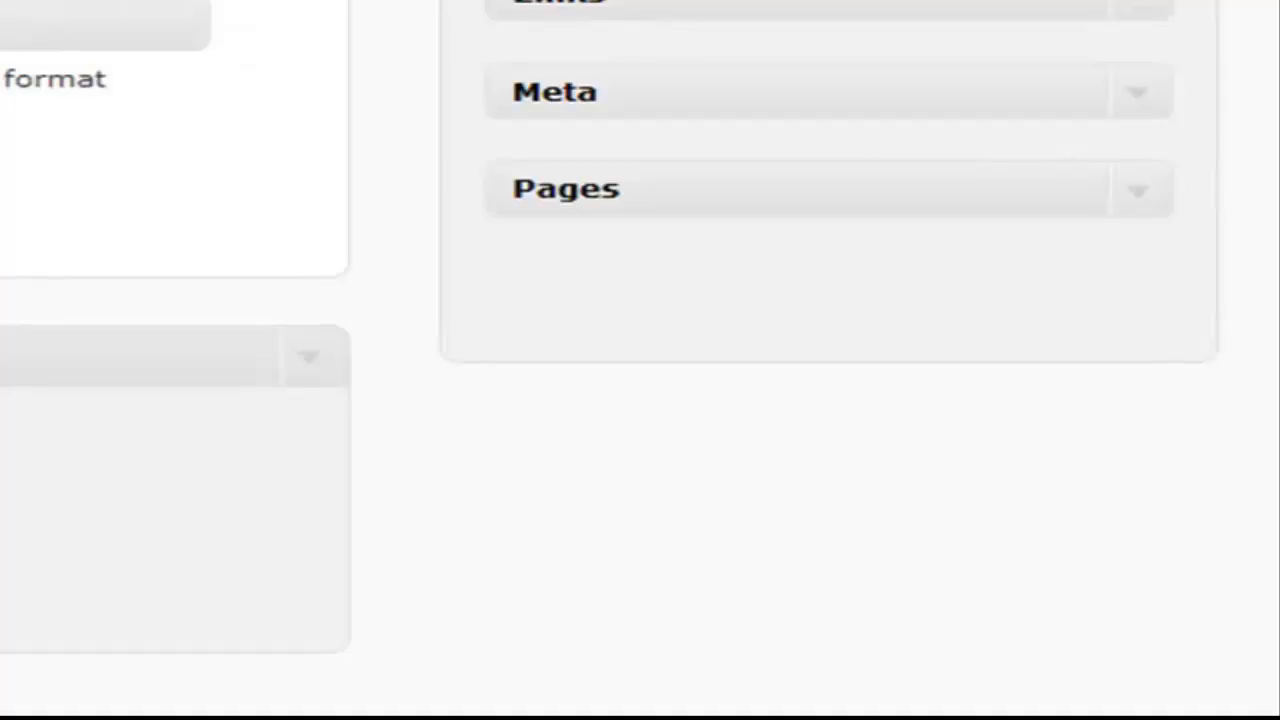
Step: Add the Recent Comments, Recent Posts and Tag Cloud widgets to Sidebar 1 below Pages
{"action": "left_click_drag", "start_coordinate": [20, 192], "coordinate": [920, 294]}
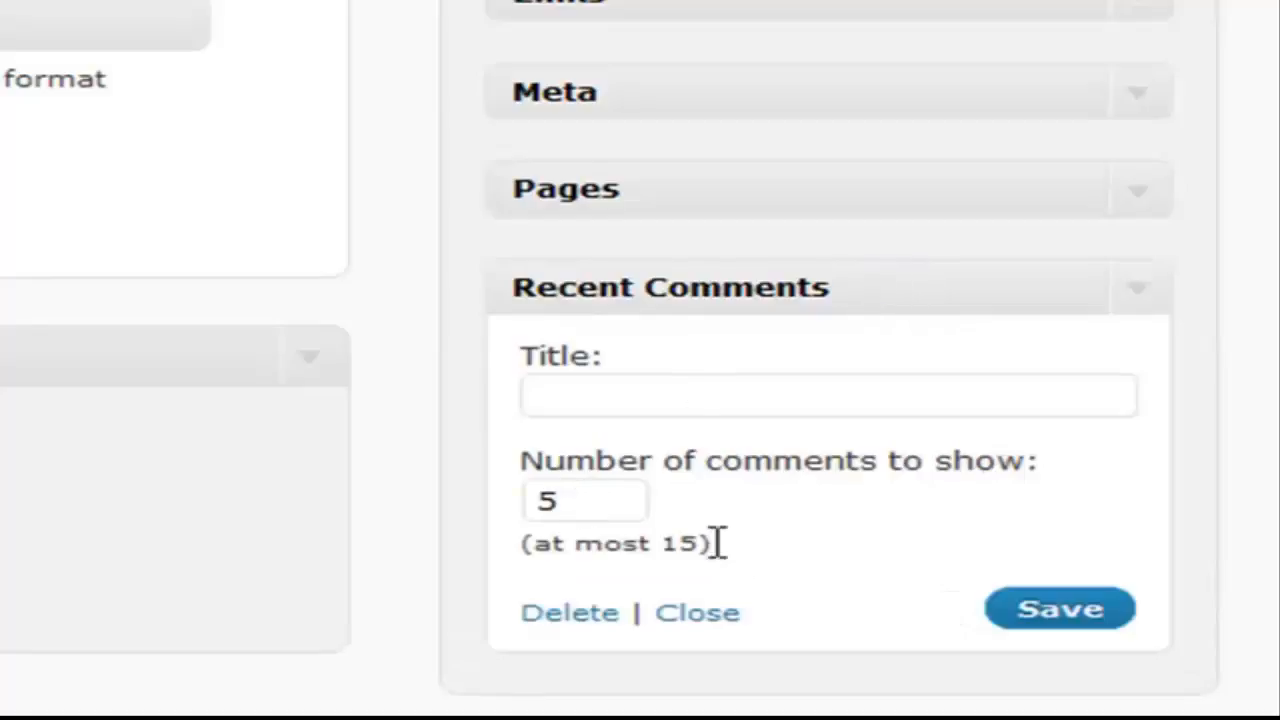
{"action": "left_click", "coordinate": [1163, 293]}
{"action": "left_click_drag", "start_coordinate": [130, 18], "coordinate": [831, 409]}
{"action": "scroll", "coordinate": [1105, 288], "scroll_direction": "down", "scroll_amount": 1}
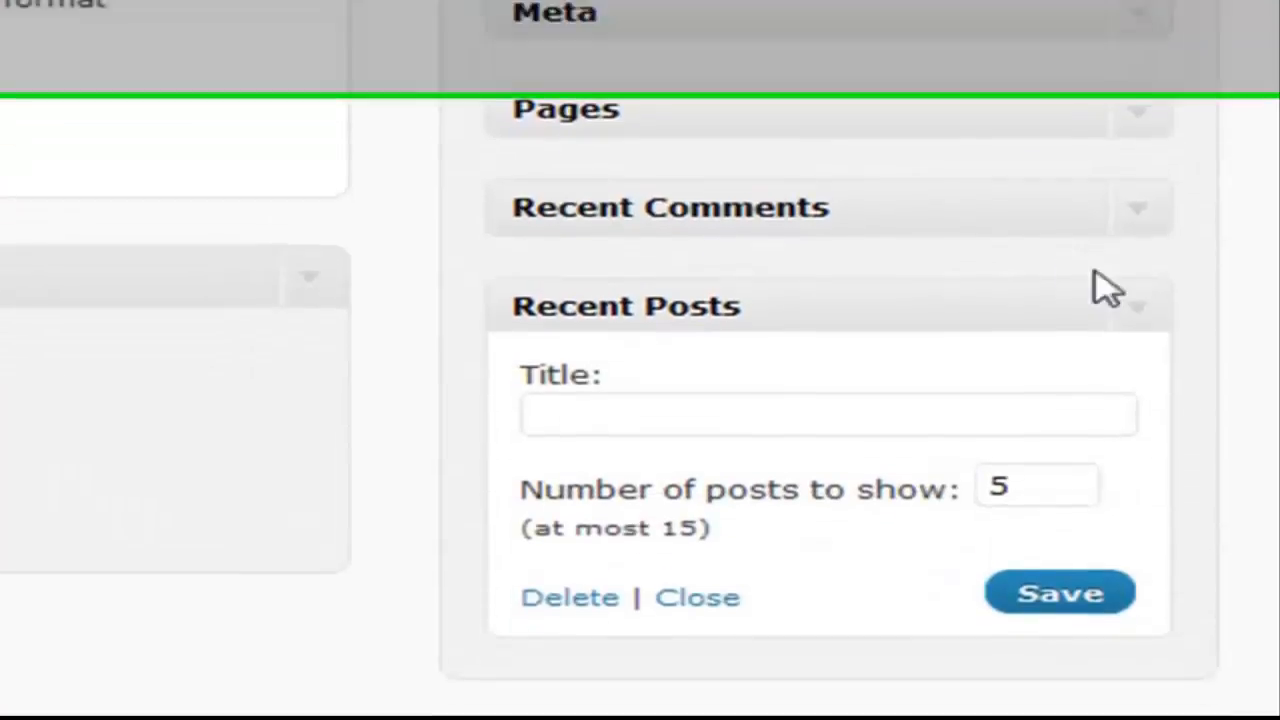
{"action": "left_click", "coordinate": [1147, 215]}
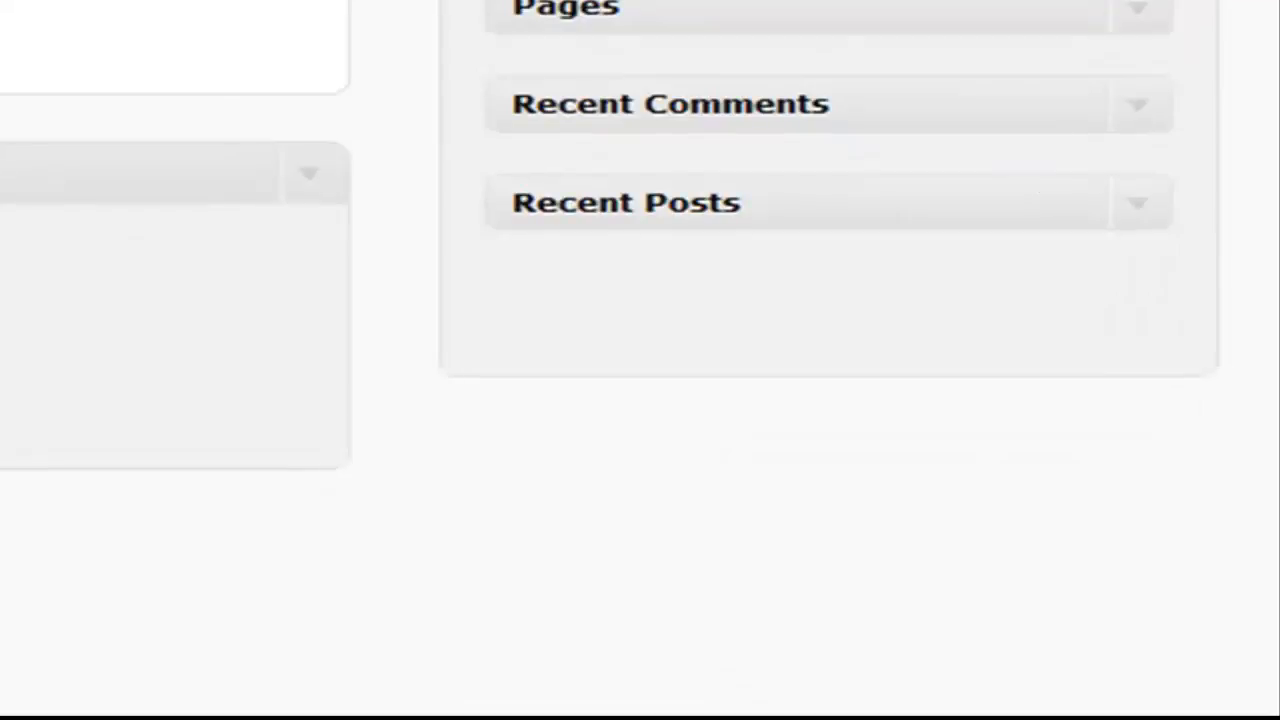
{"action": "left_click_drag", "start_coordinate": [250, 0], "coordinate": [851, 306]}
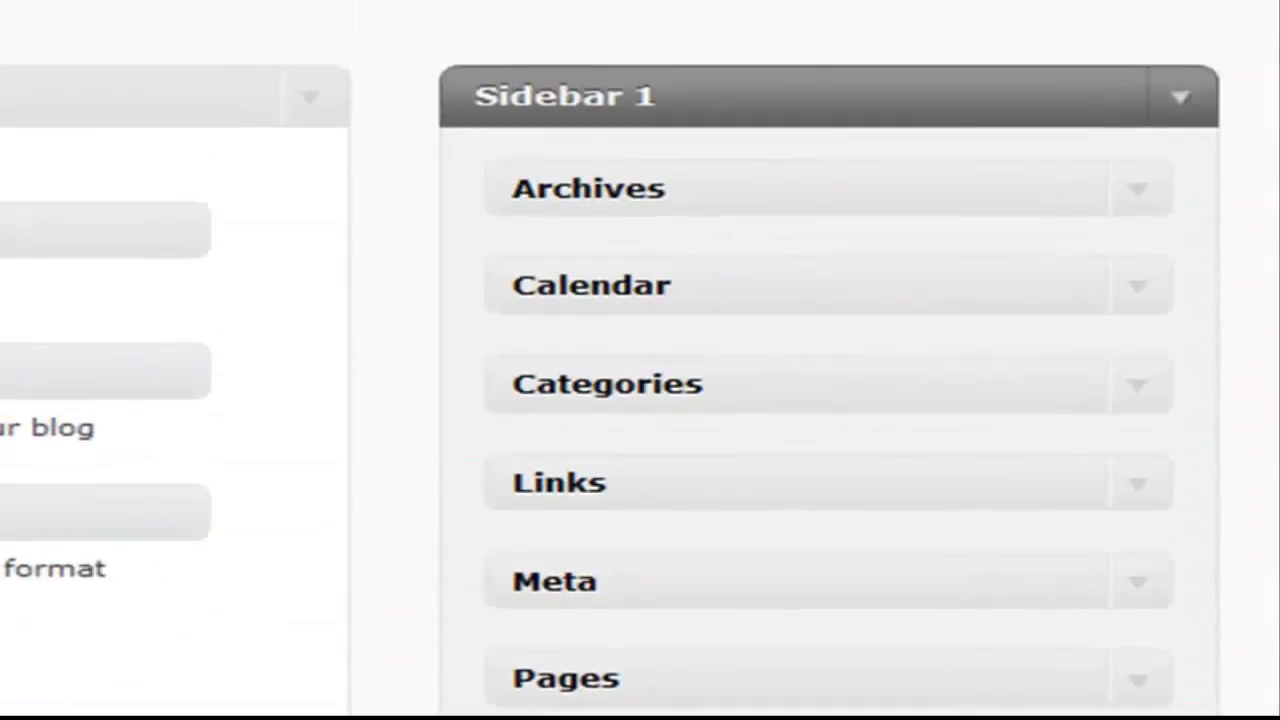
Step: Add the Search widget at the top of Sidebar 1, above Archives, with its title left blank
{"action": "left_click_drag", "start_coordinate": [120, 370], "coordinate": [770, 180]}
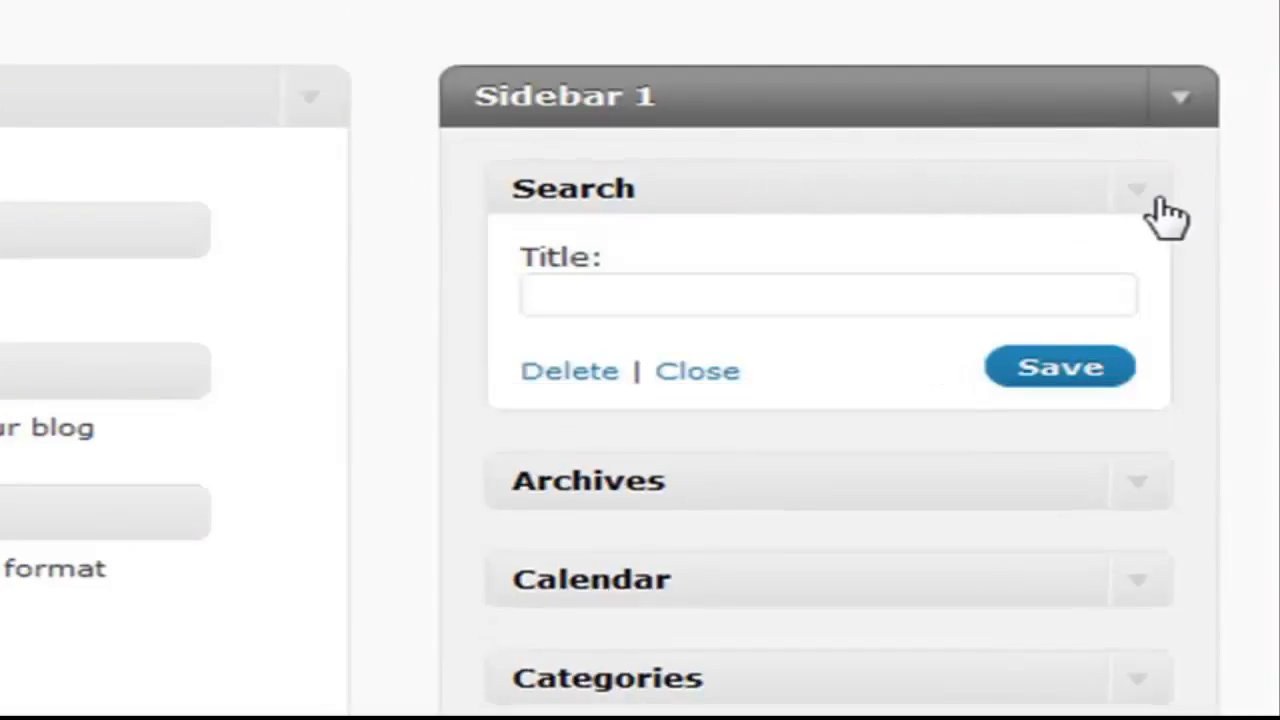
{"action": "left_click", "coordinate": [654, 293]}
{"action": "left_click", "coordinate": [655, 293]}
{"action": "left_click", "coordinate": [677, 250]}
{"action": "left_click", "coordinate": [1137, 200]}
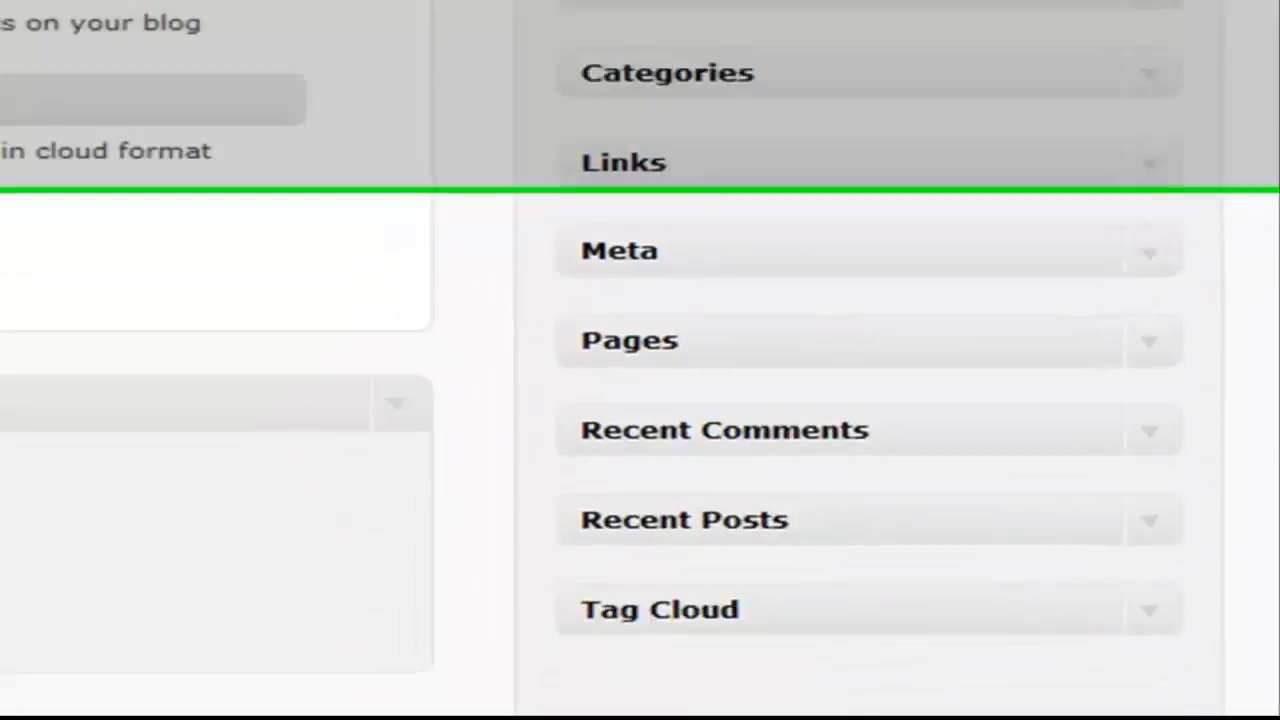
Step: Add the RSS widget to Sidebar 1 below Tag Cloud, leave its feed settings blank and collapse it
{"action": "left_click_drag", "start_coordinate": [300, 320], "coordinate": [780, 449]}
{"action": "scroll", "coordinate": [477, 386], "scroll_direction": "down", "scroll_amount": 3}
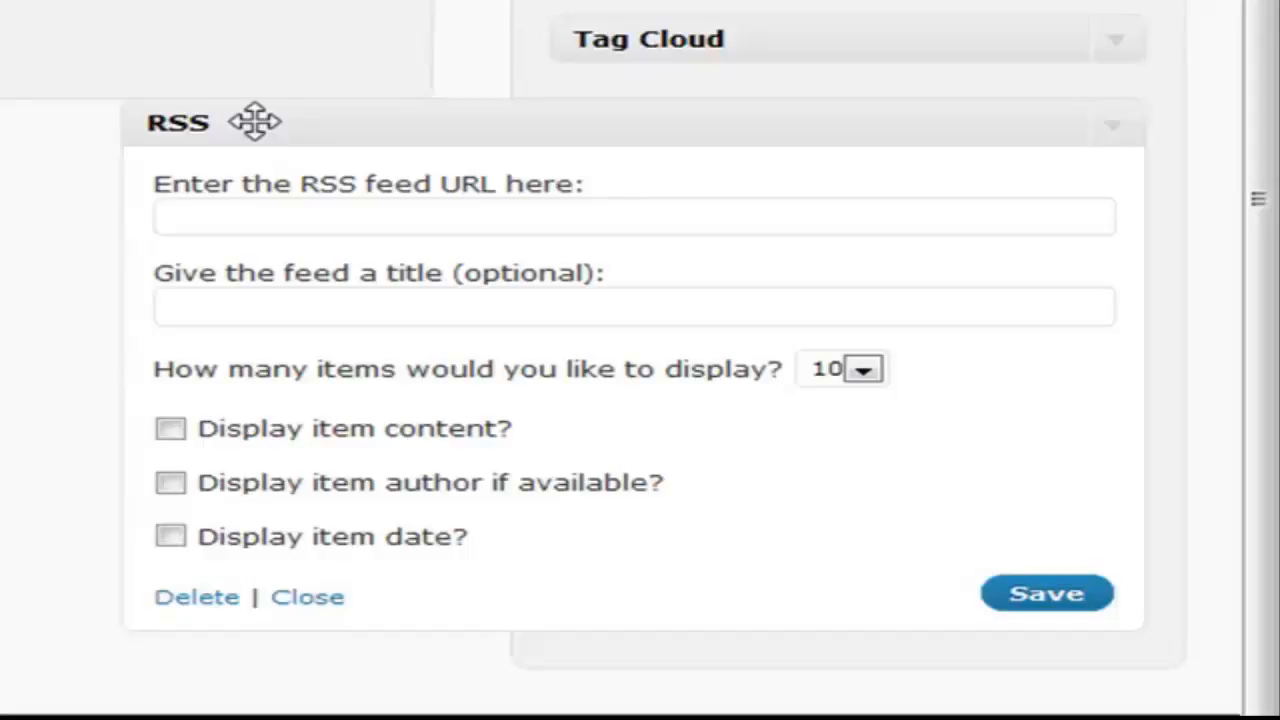
{"action": "left_click", "coordinate": [1128, 130]}
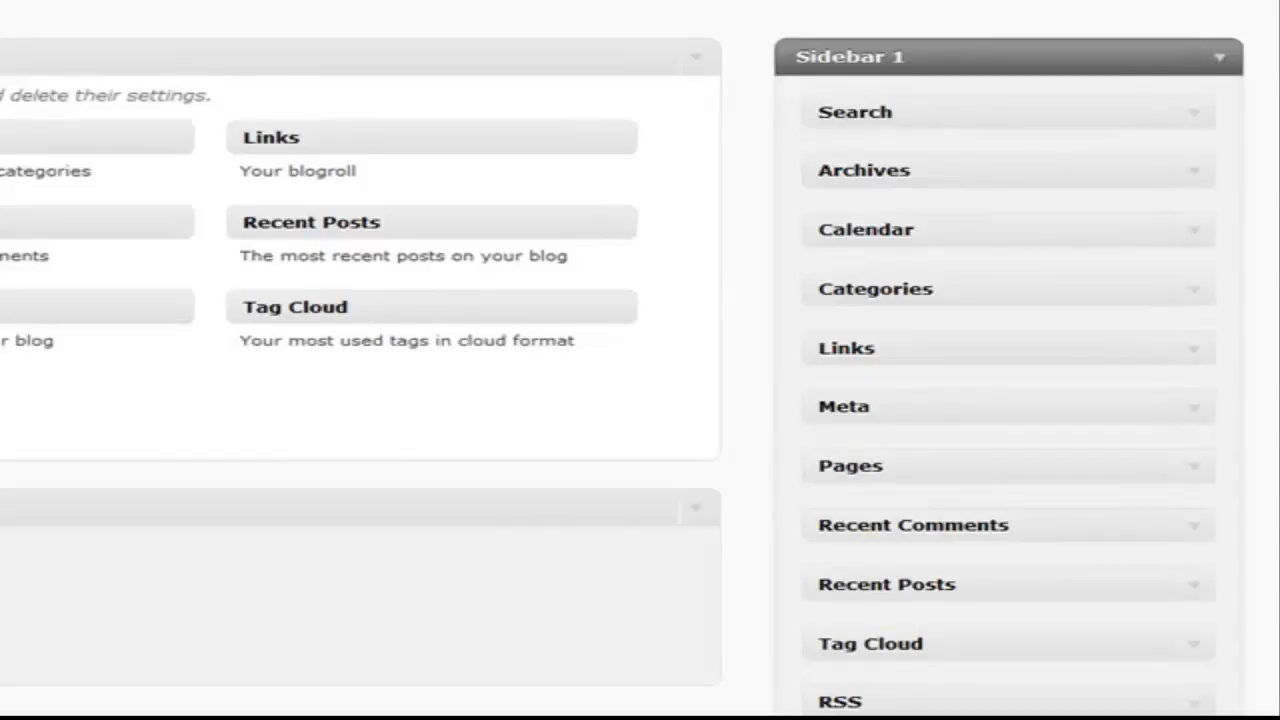
Step: Add three Text widgets at the top of Sidebar 1, above Search, leaving their titles and content blank and collapsing each
{"action": "left_click_drag", "start_coordinate": [569, 284], "coordinate": [1109, 111]}
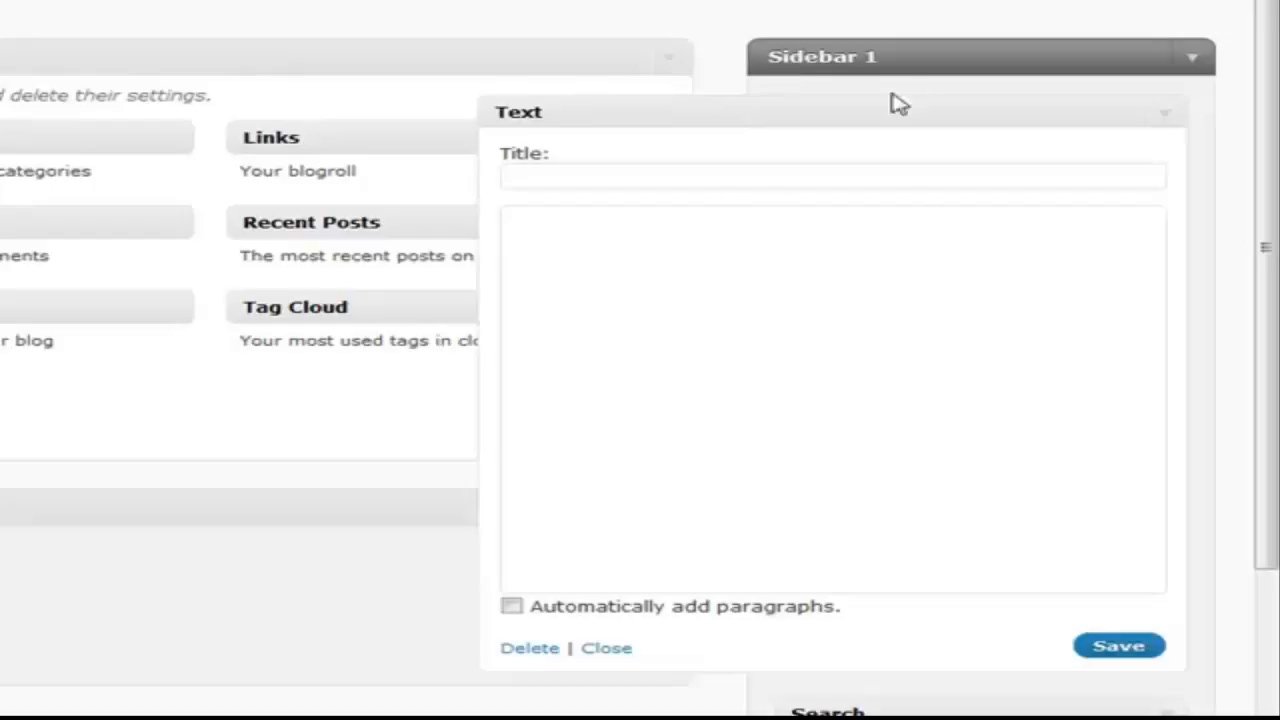
{"action": "left_click", "coordinate": [1166, 116]}
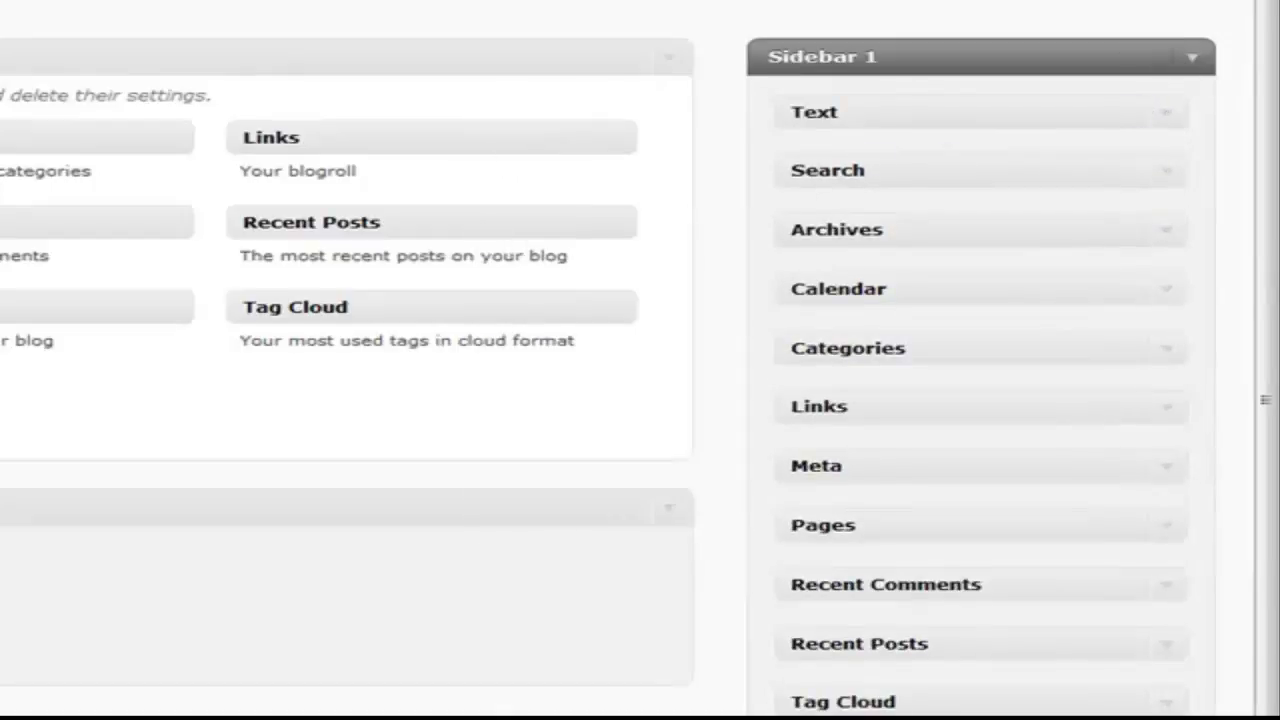
{"action": "left_click_drag", "start_coordinate": [40, 346], "coordinate": [973, 160]}
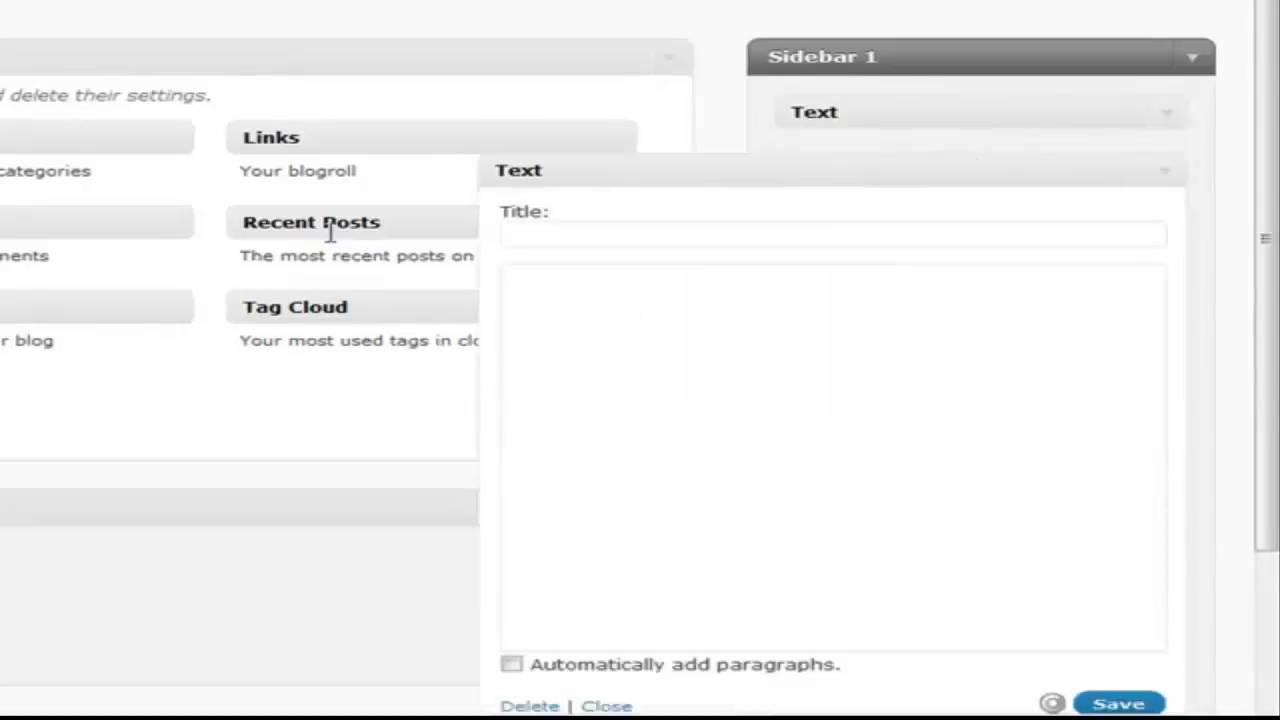
{"action": "left_click", "coordinate": [1163, 178]}
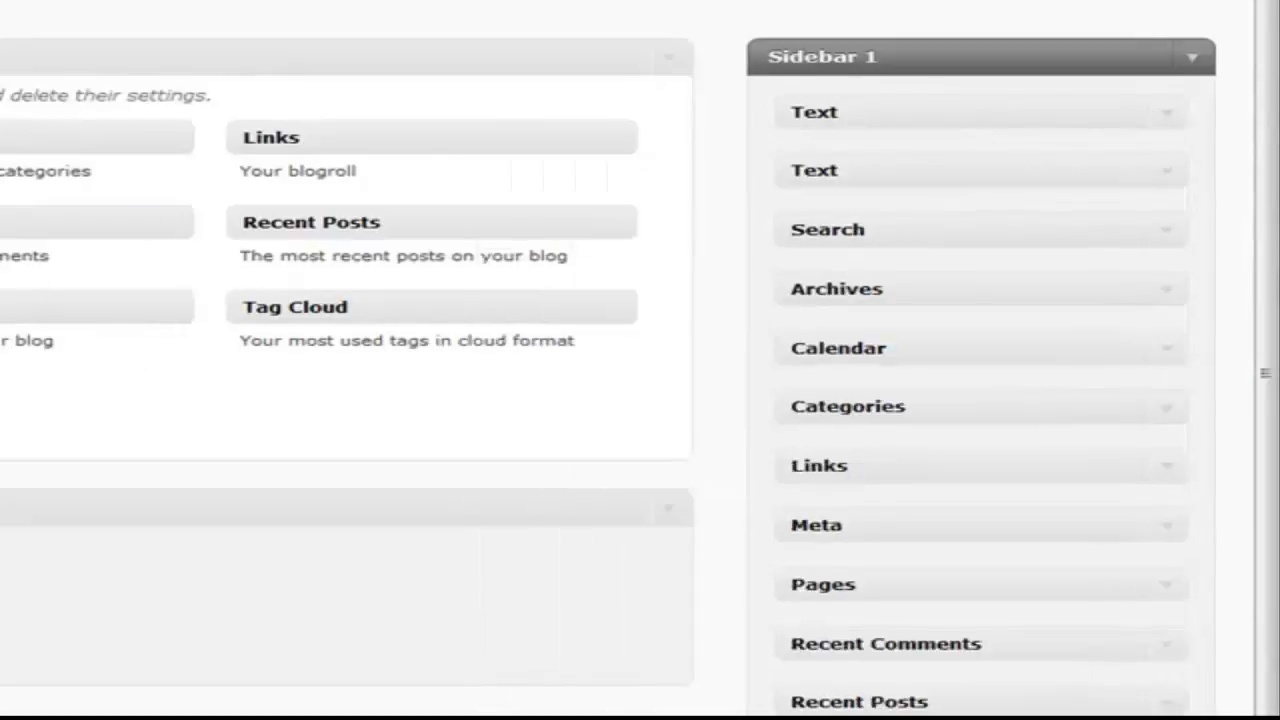
{"action": "left_click_drag", "start_coordinate": [45, 306], "coordinate": [931, 180]}
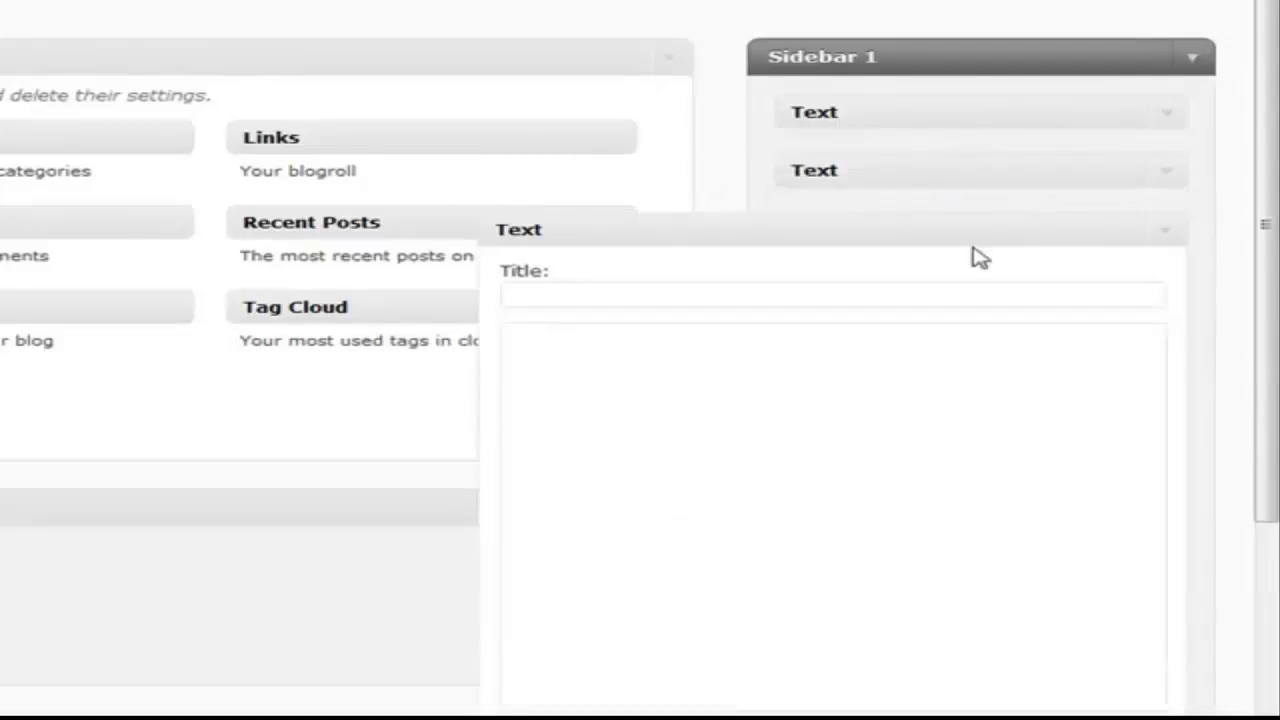
{"action": "left_click", "coordinate": [1166, 232]}
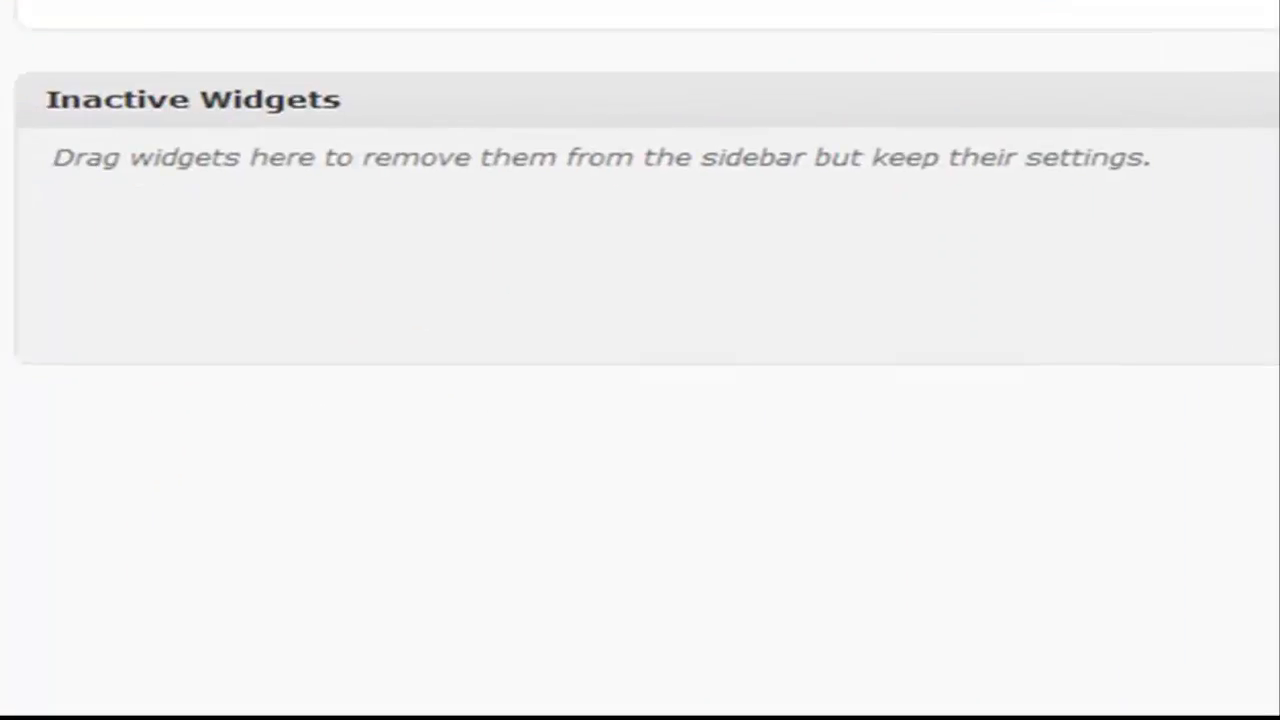
Step: Move the topmost Text widget from Sidebar 1 to Inactive Widgets and view its retained settings
{"action": "left_click_drag", "start_coordinate": [935, 116], "coordinate": [314, 234]}
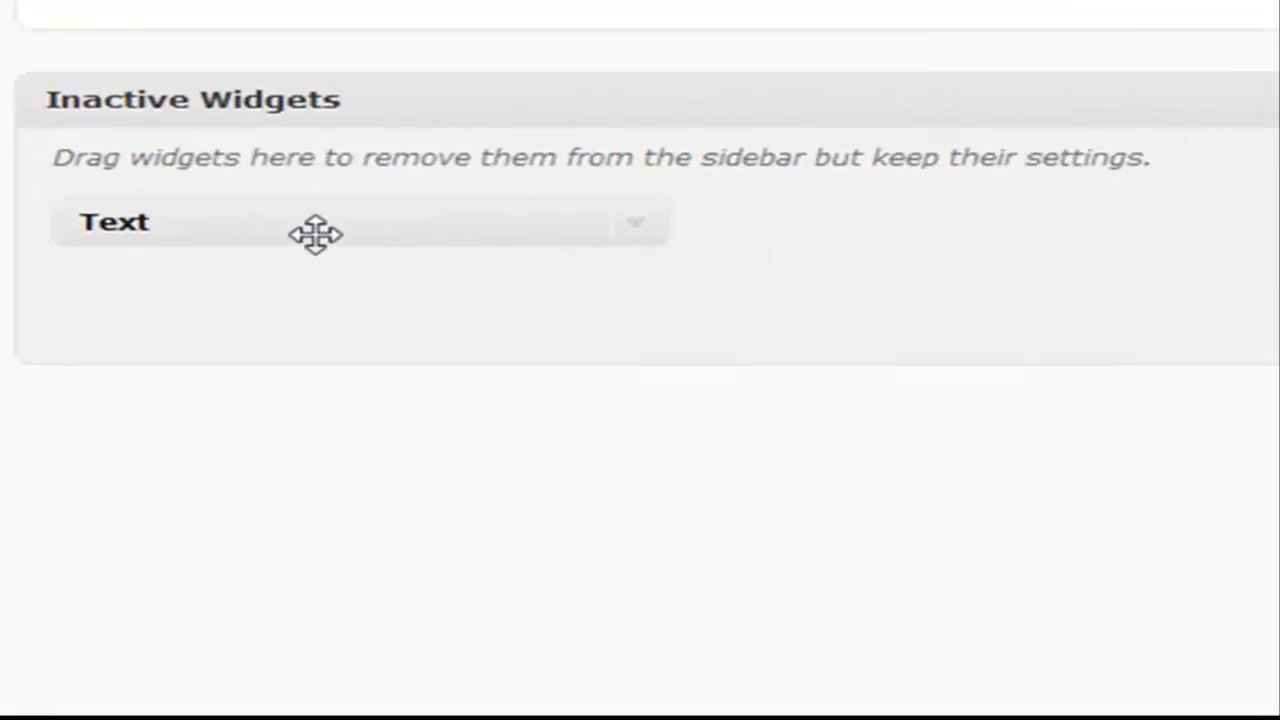
{"action": "left_click", "coordinate": [648, 226]}
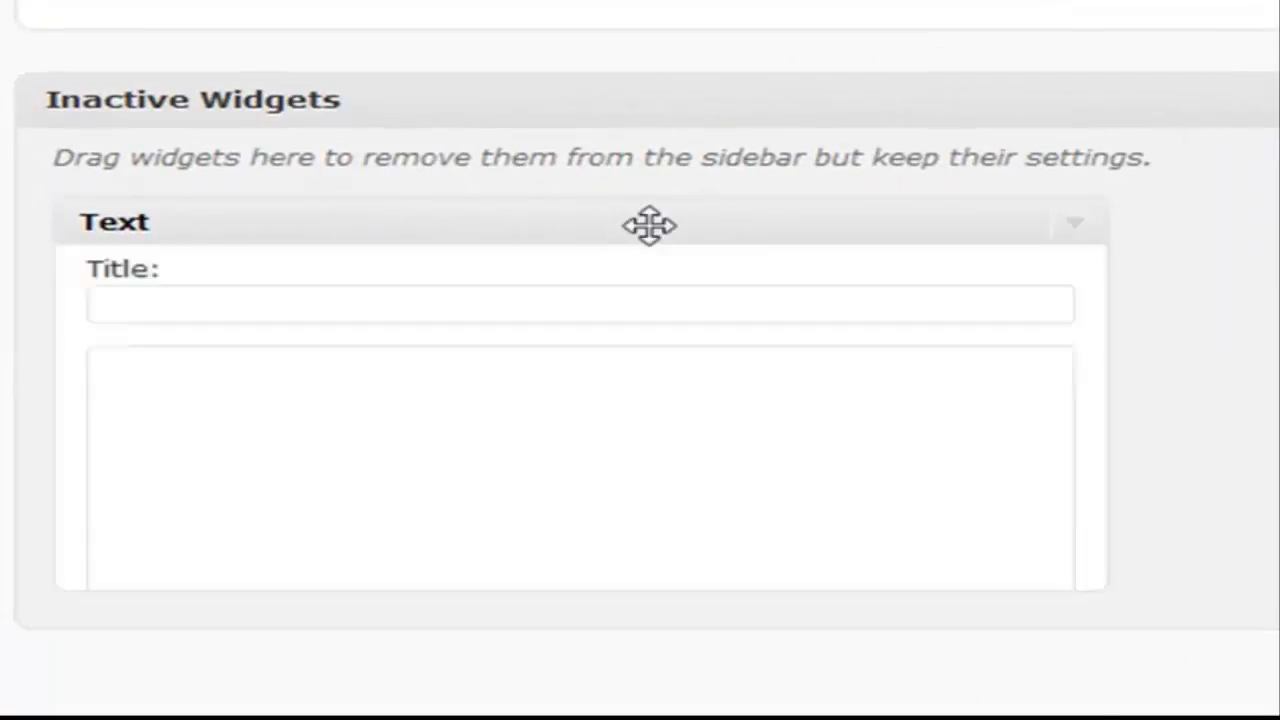
{"action": "left_click", "coordinate": [1098, 229]}
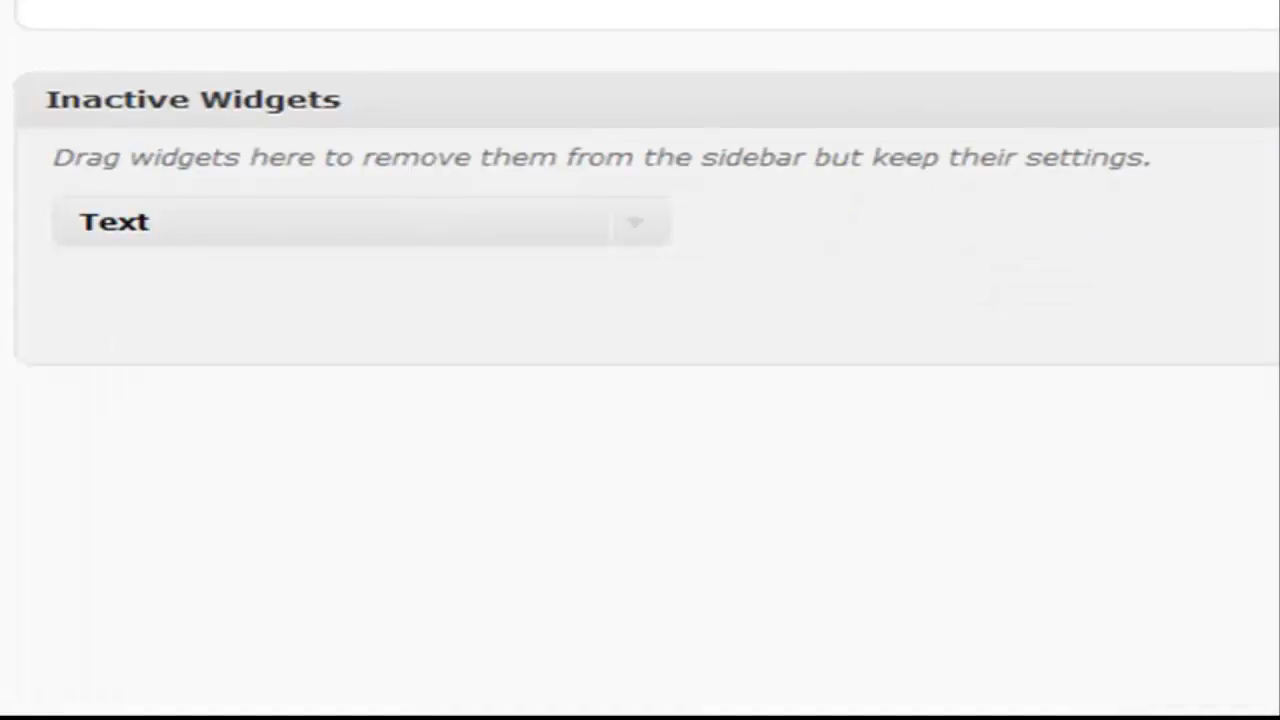
Step: Remove the remaining Text widgets and Search from Sidebar 1, and delete the inactive Text widget, by returning them to the available widgets
{"action": "left_click_drag", "start_coordinate": [1100, 145], "coordinate": [940, 234]}
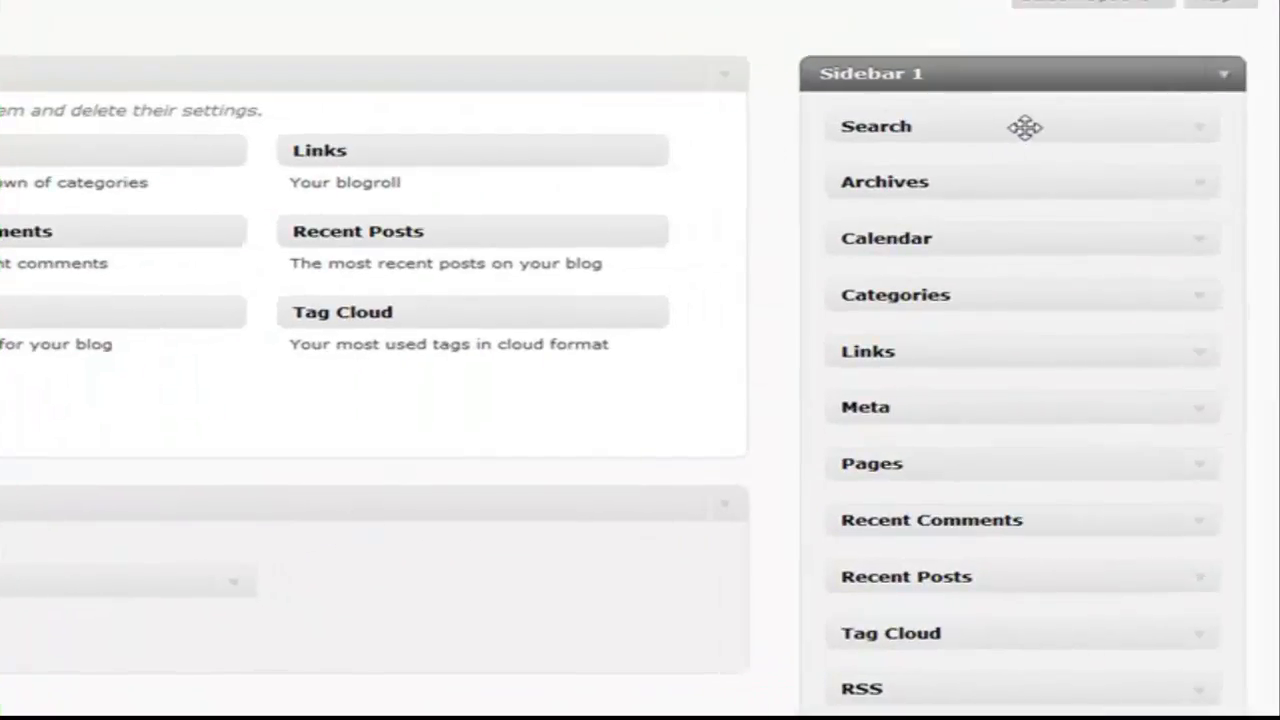
{"action": "left_click_drag", "start_coordinate": [1023, 126], "coordinate": [423, 103]}
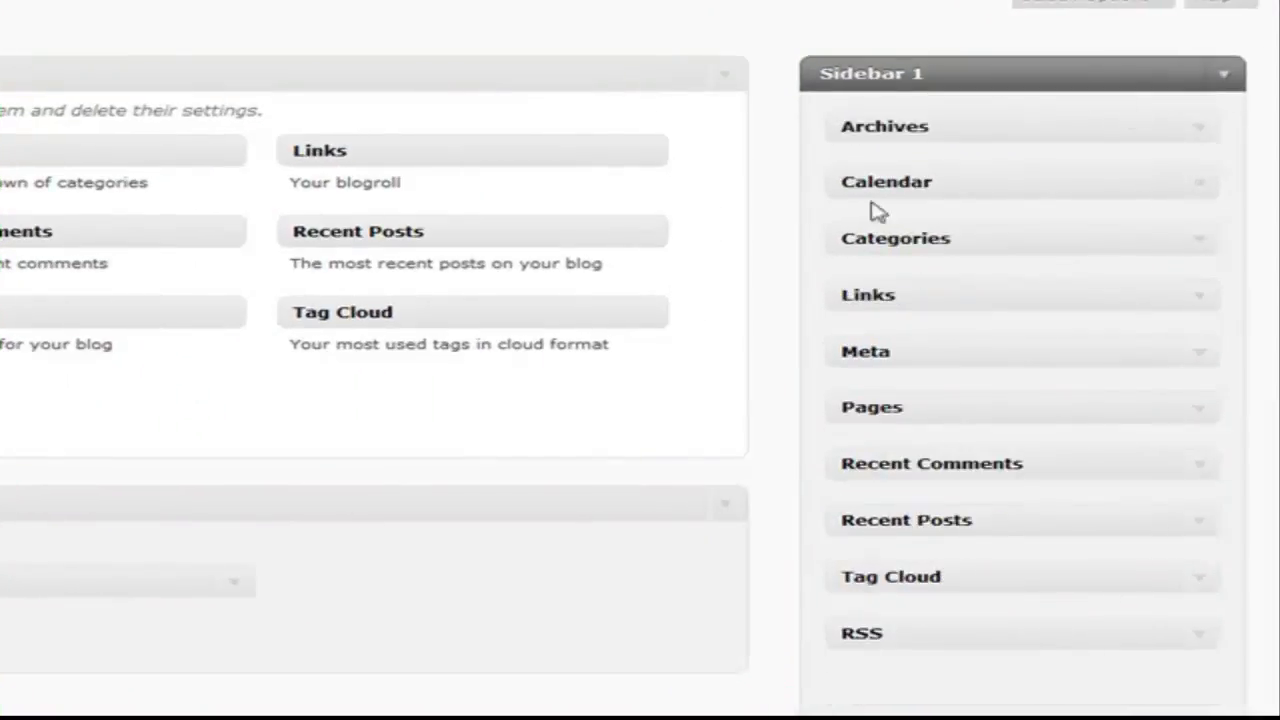
{"action": "left_click_drag", "start_coordinate": [14, 580], "coordinate": [22, 384]}
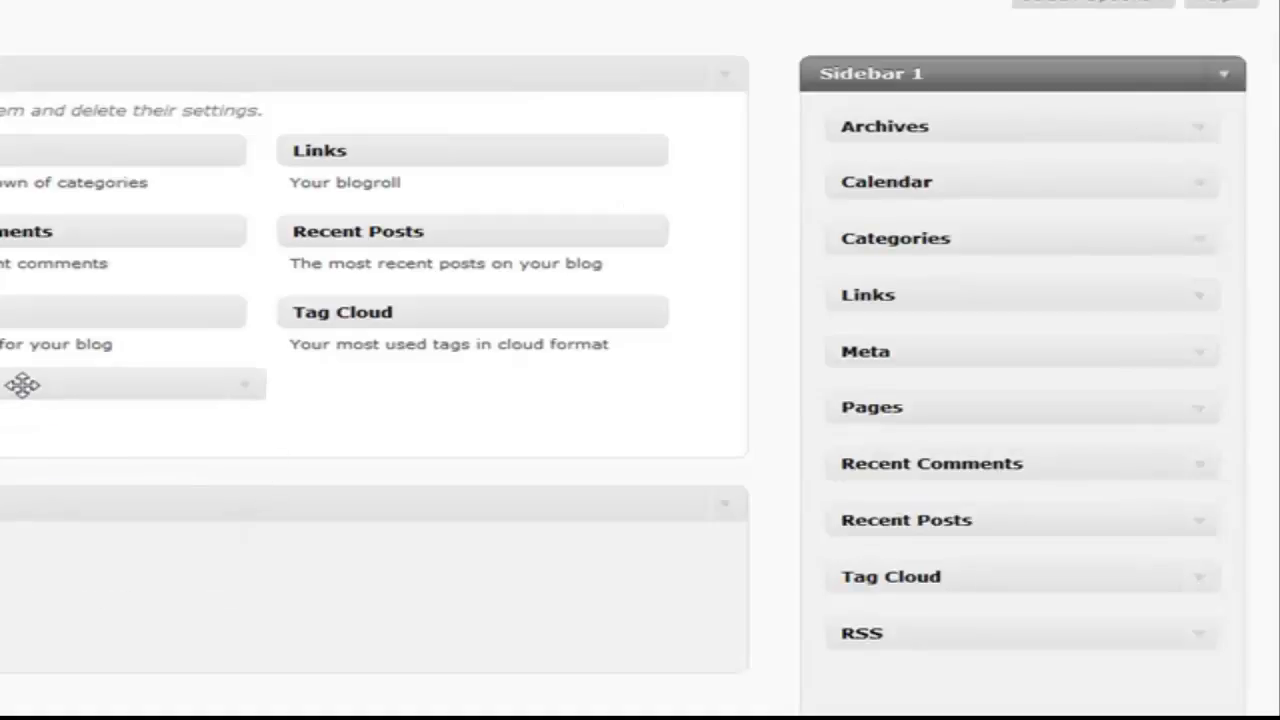
{"action": "left_click_drag", "start_coordinate": [22, 384], "coordinate": [29, 396]}
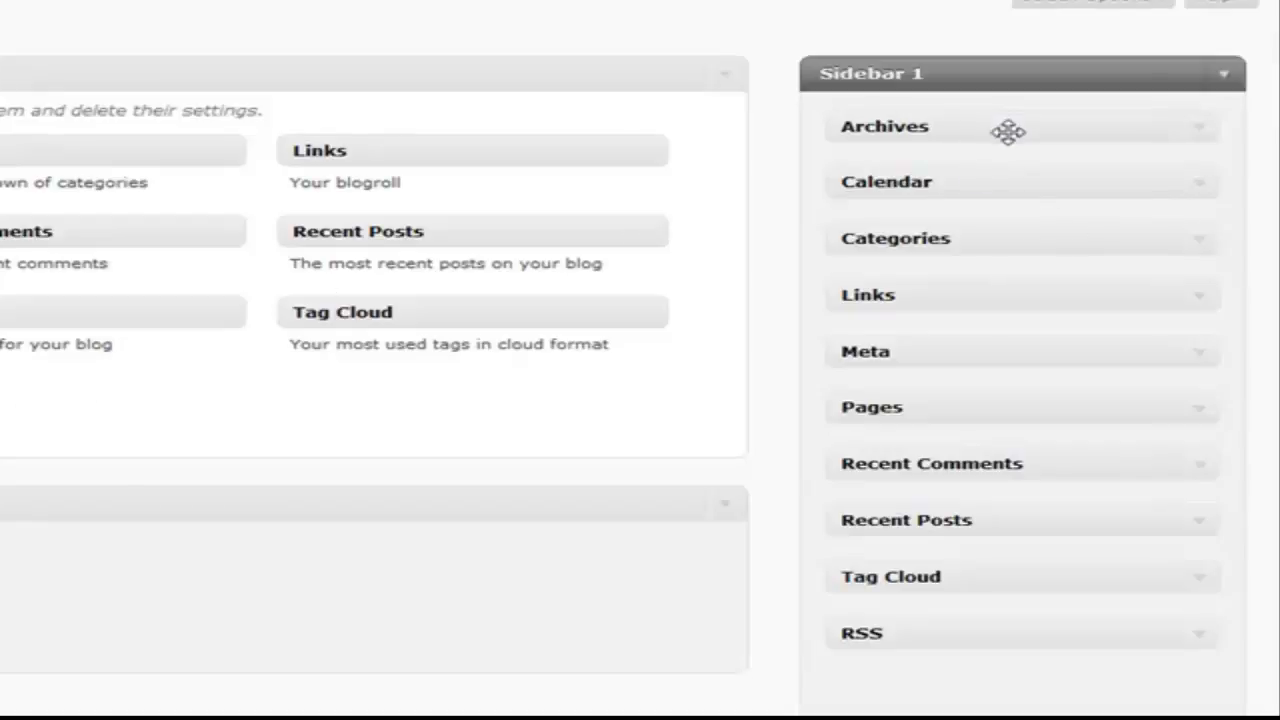
Step: Reorder the widgets in Sidebar 1 so that Calendar, Categories and Links come before Archives
{"action": "left_click_drag", "start_coordinate": [1008, 131], "coordinate": [1010, 190]}
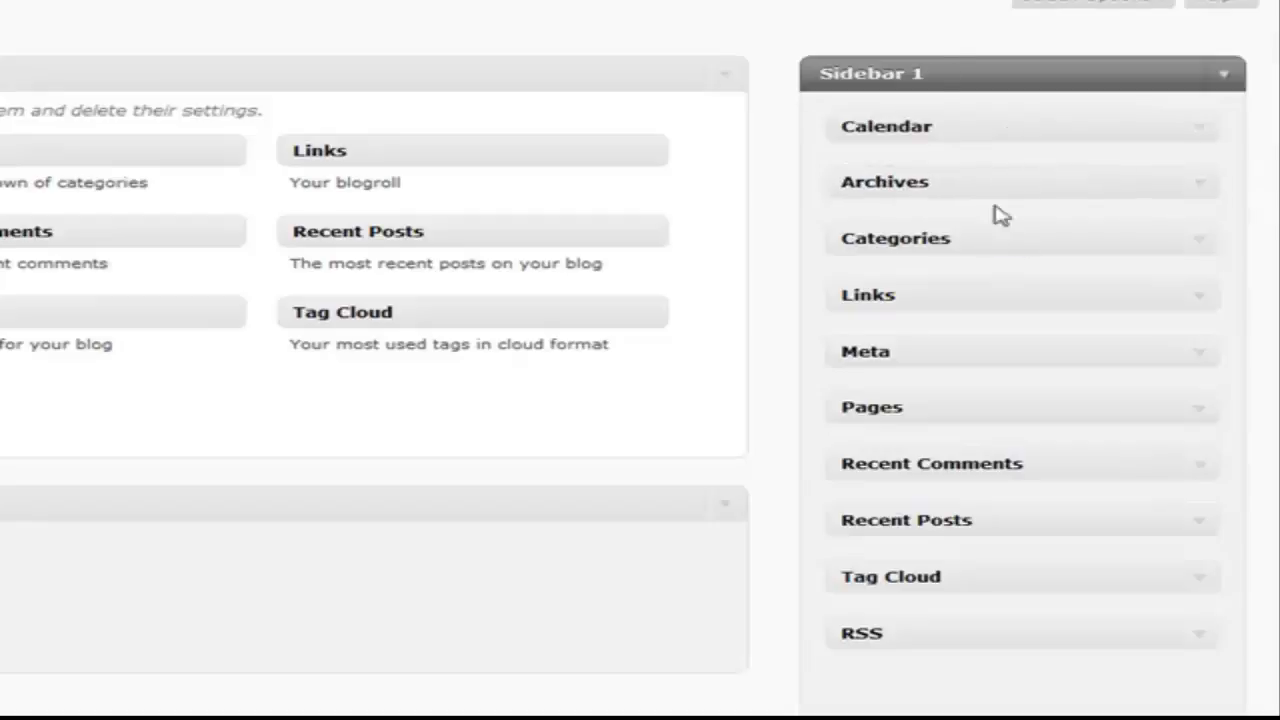
{"action": "left_click_drag", "start_coordinate": [997, 243], "coordinate": [1010, 168]}
{"action": "left_click_drag", "start_coordinate": [1028, 292], "coordinate": [1040, 233]}
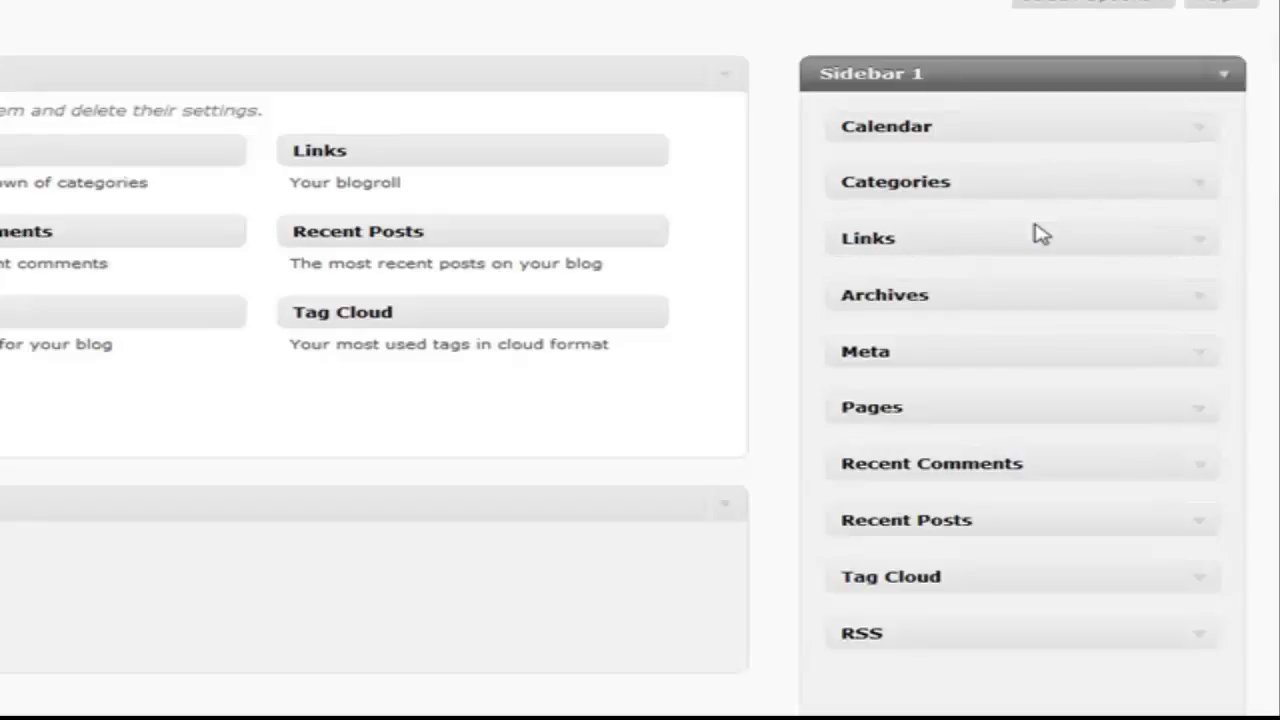